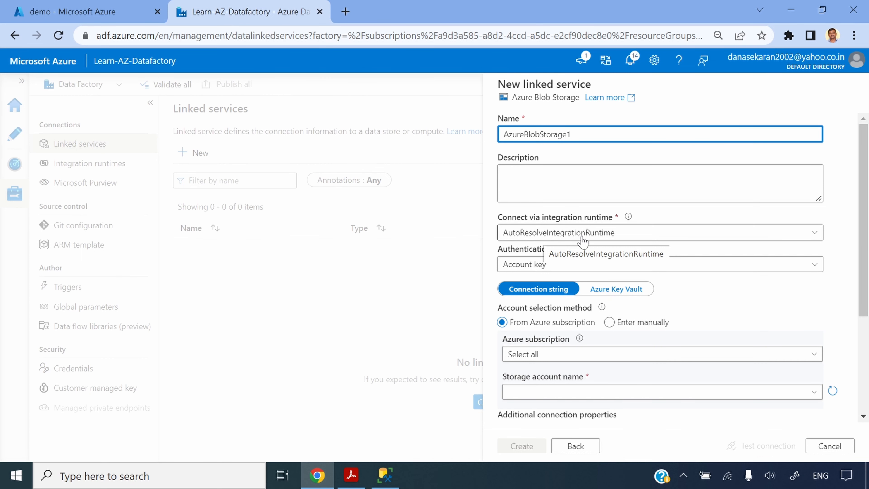
Select Azure subscription 1 and the storage account storesourcedata for the new Azure Blob Storage linked service
{"action": "scroll", "coordinate": [565, 328], "scroll_direction": "down", "scroll_amount": 2}
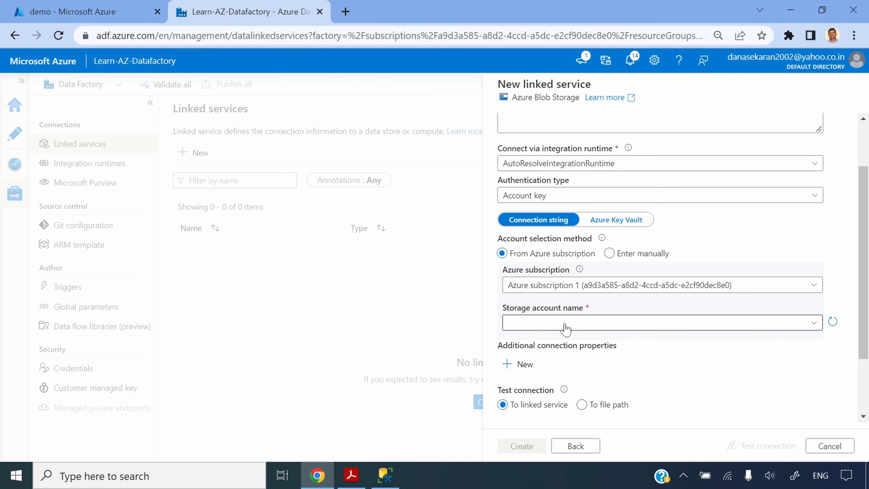
{"action": "left_click", "coordinate": [565, 328]}
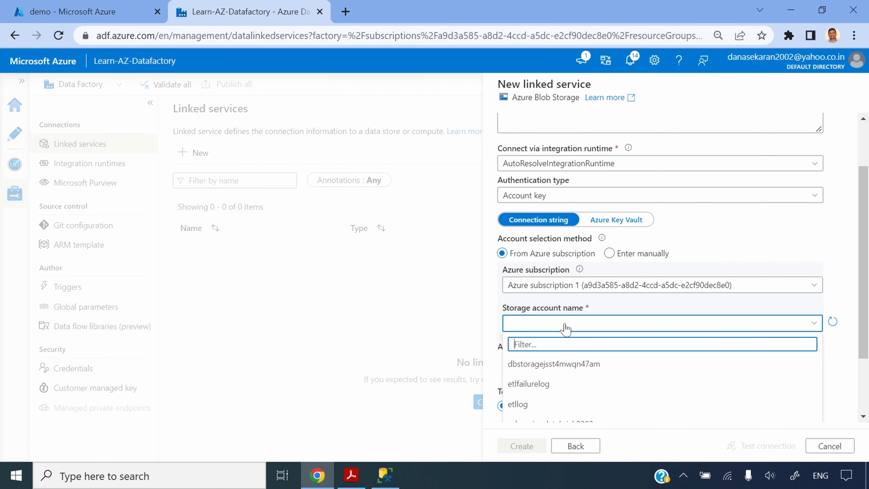
{"action": "scroll", "coordinate": [866, 313], "scroll_direction": "down", "scroll_amount": 3}
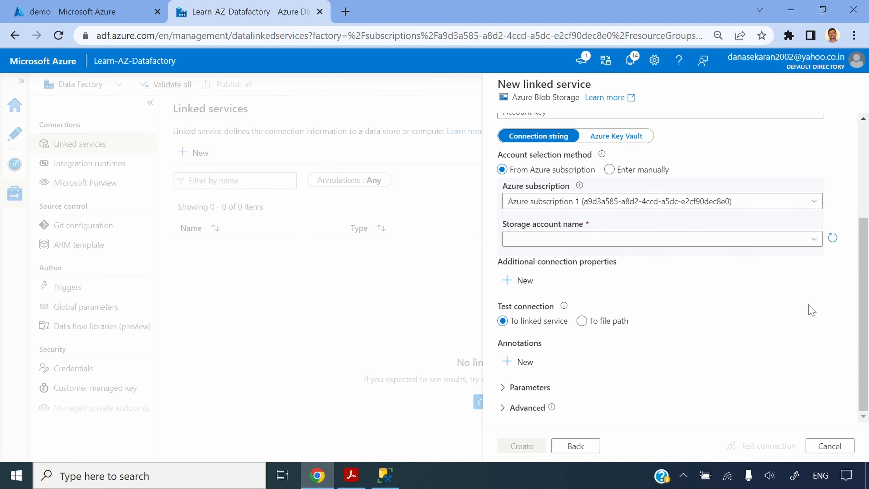
{"action": "left_click", "coordinate": [649, 243]}
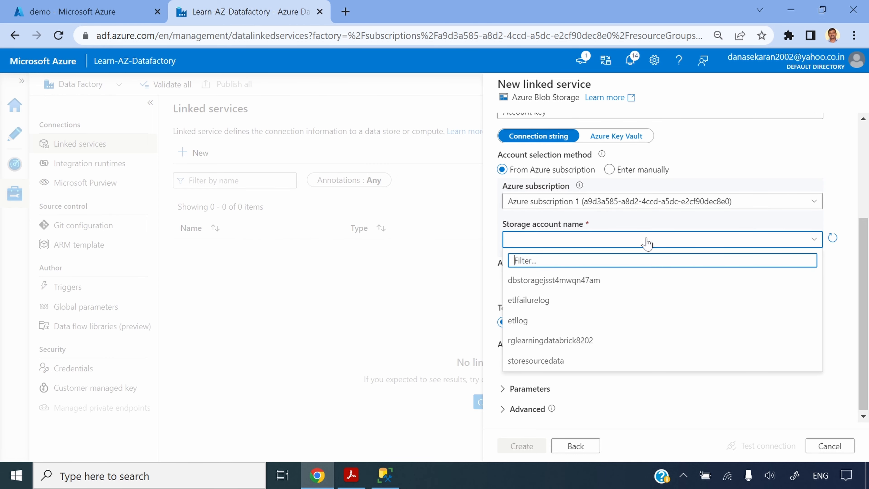
{"action": "left_click", "coordinate": [554, 361]}
Check the containers of the storesourcedata account in the Azure portal, and create the Blob Storage linked service in Data Factory
{"action": "left_click", "coordinate": [85, 12]}
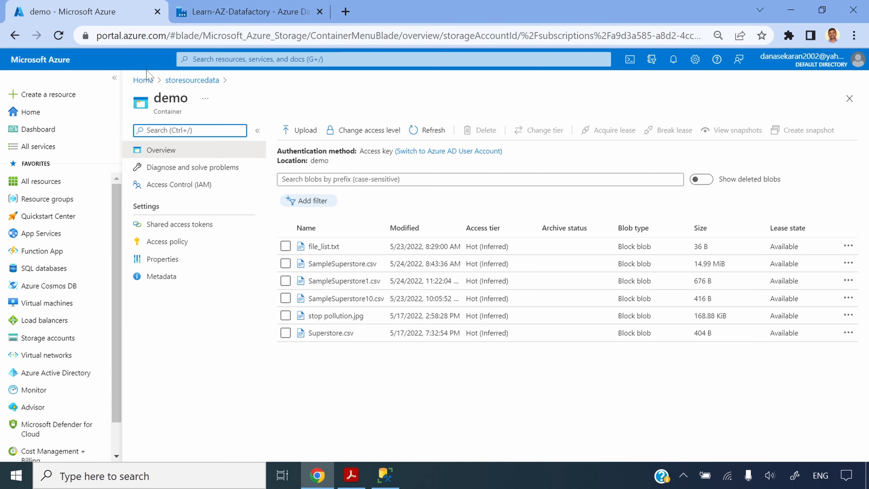
{"action": "left_click", "coordinate": [185, 81]}
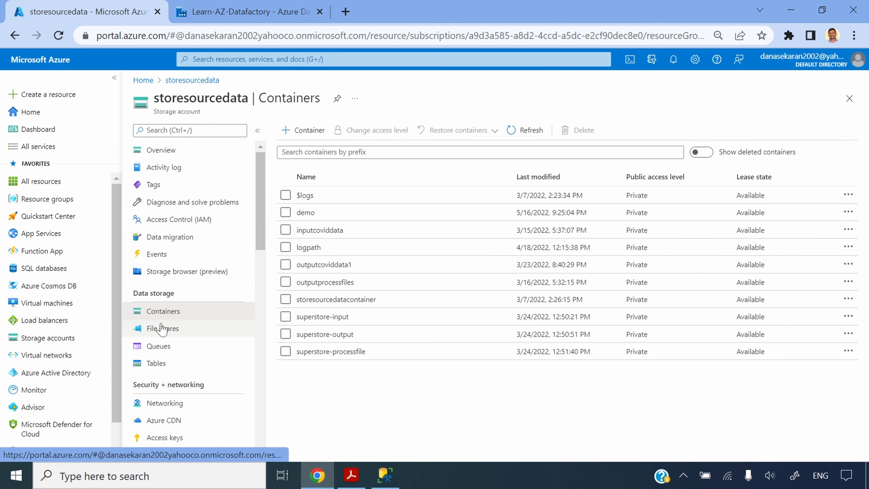
{"action": "left_click", "coordinate": [268, 17]}
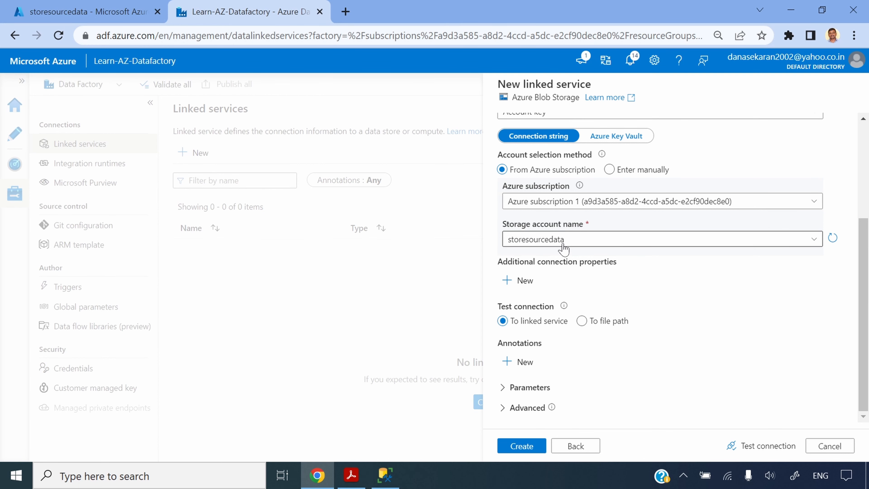
{"action": "left_click", "coordinate": [529, 450]}
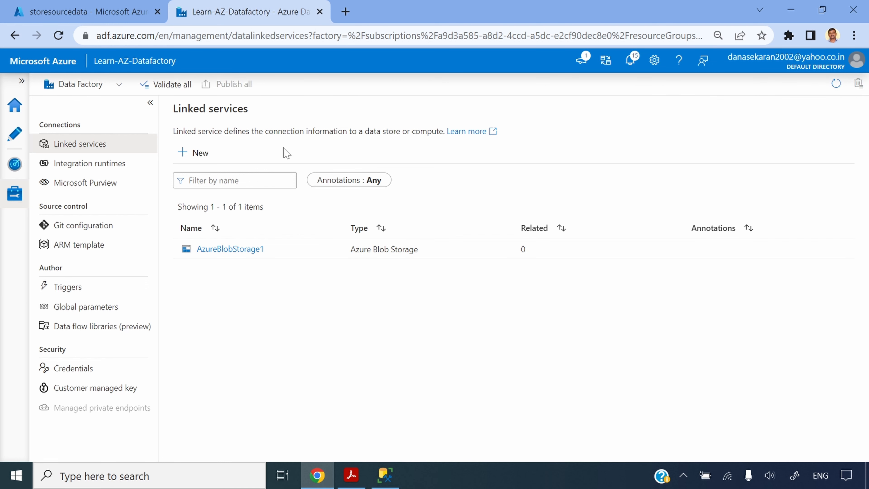
Start a new linked service using the Azure SQL Database data store
{"action": "left_click", "coordinate": [203, 156]}
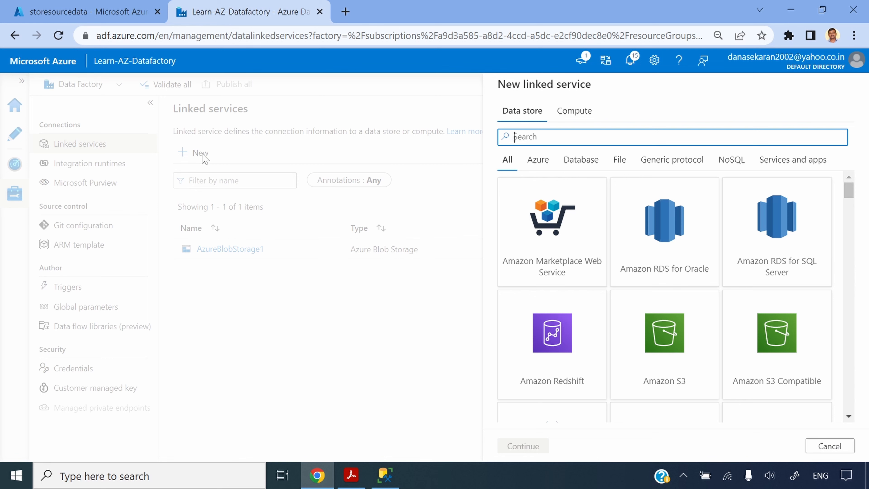
{"action": "left_click", "coordinate": [531, 163]}
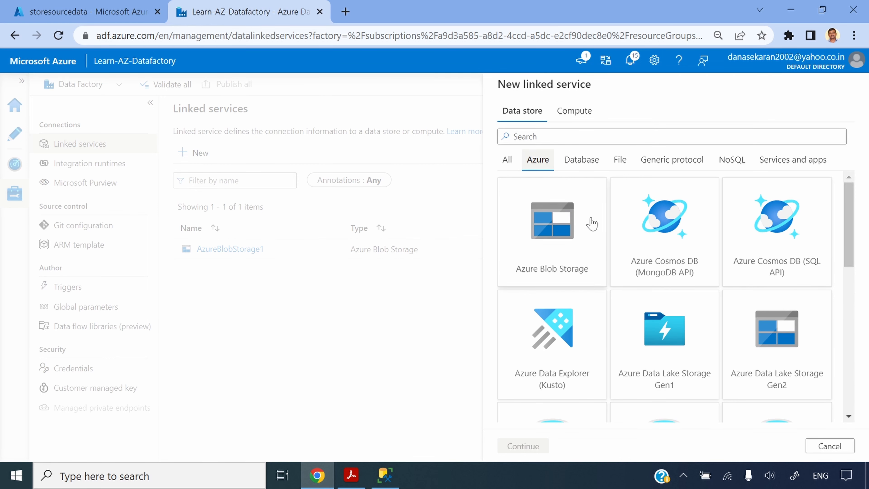
{"action": "left_click_drag", "start_coordinate": [851, 244], "coordinate": [853, 306]}
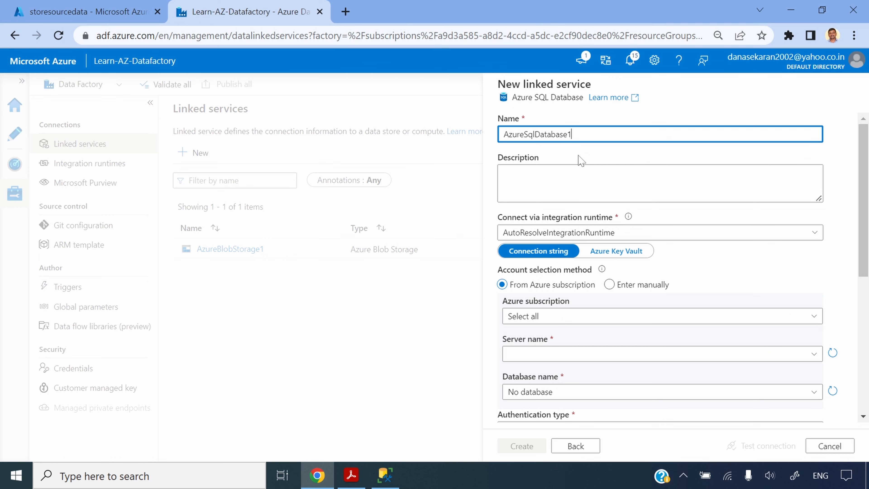
Set the linked service's source to Azure subscription 1, server sqlserverlearning and database learningdb
{"action": "left_click", "coordinate": [560, 318]}
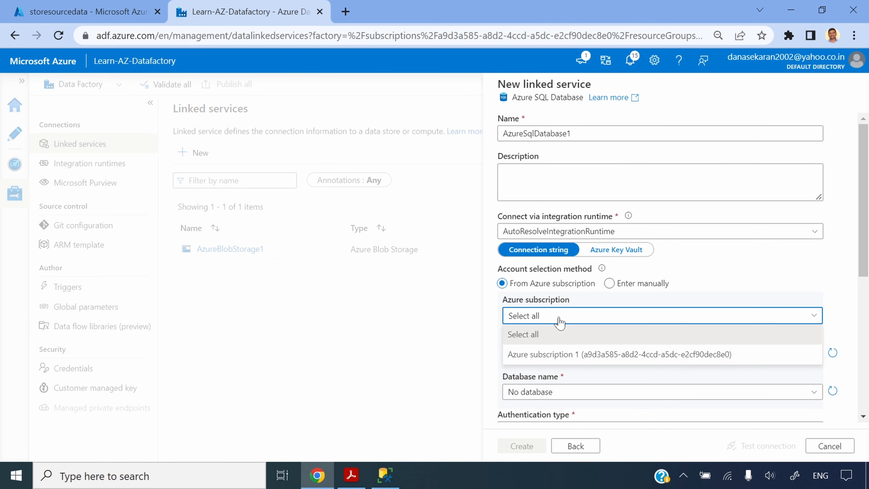
{"action": "left_click", "coordinate": [566, 355]}
{"action": "scroll", "coordinate": [707, 266], "scroll_direction": "down", "scroll_amount": 2}
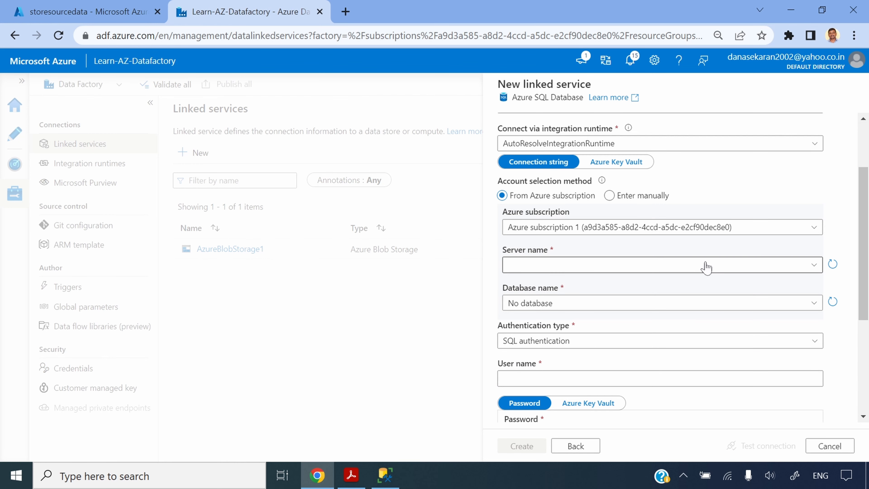
{"action": "left_click", "coordinate": [707, 266]}
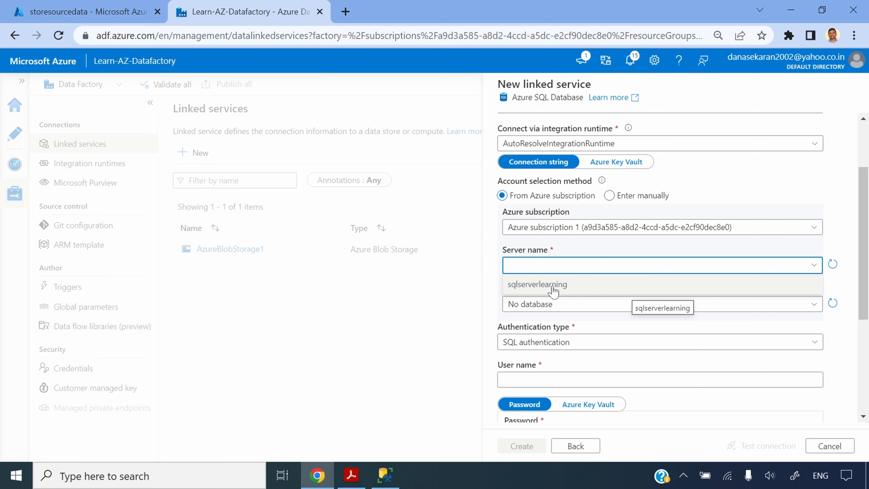
{"action": "left_click", "coordinate": [607, 288]}
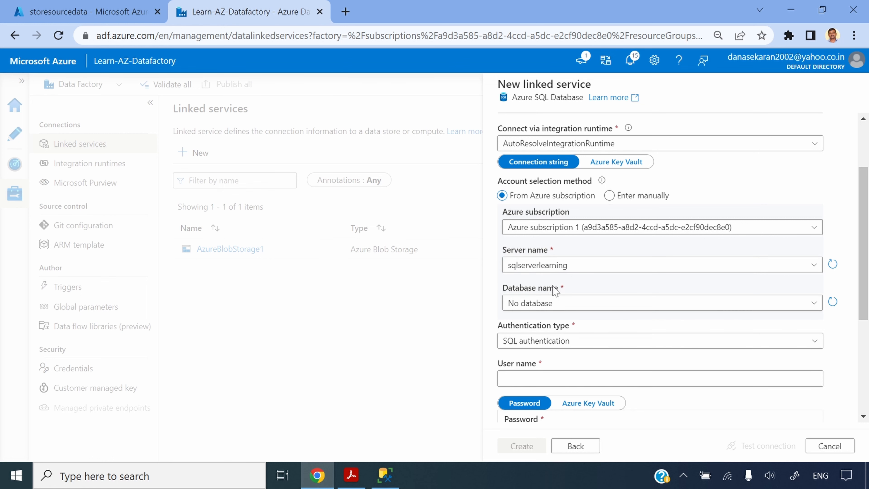
{"action": "left_click", "coordinate": [615, 307]}
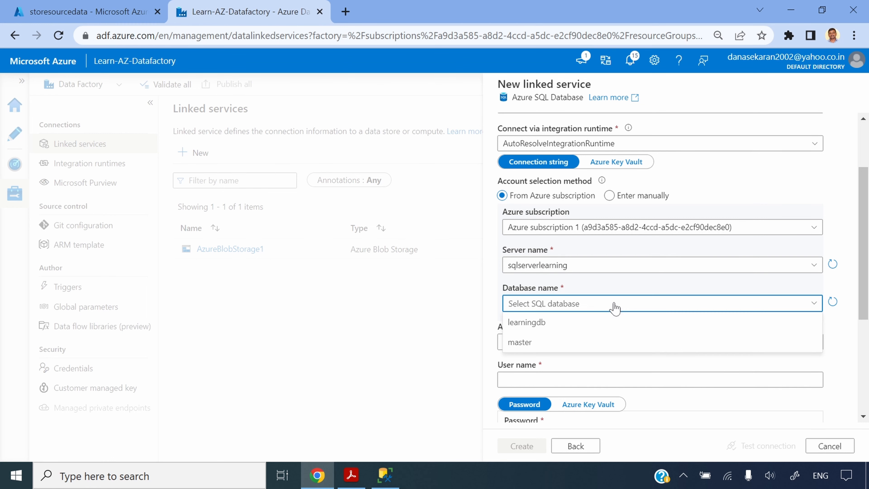
{"action": "left_click", "coordinate": [547, 323]}
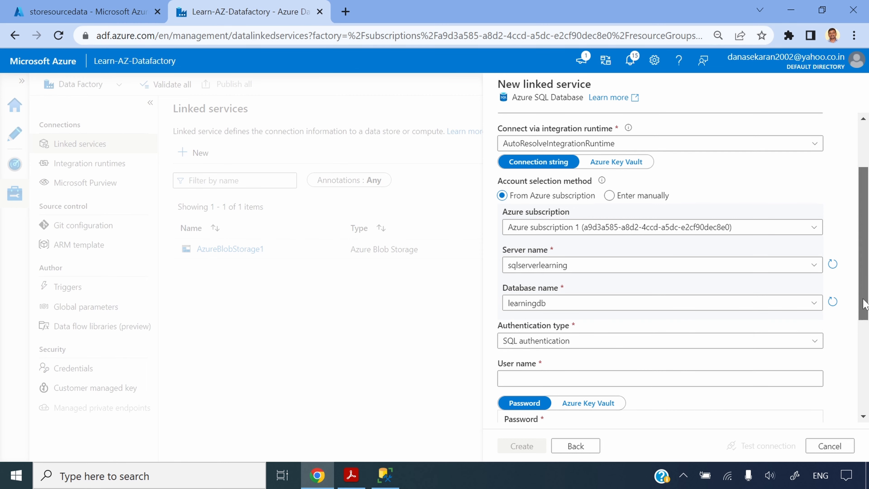
Enter the user name learning and the account password for SQL authentication
{"action": "scroll", "coordinate": [600, 276], "scroll_direction": "down", "scroll_amount": 3}
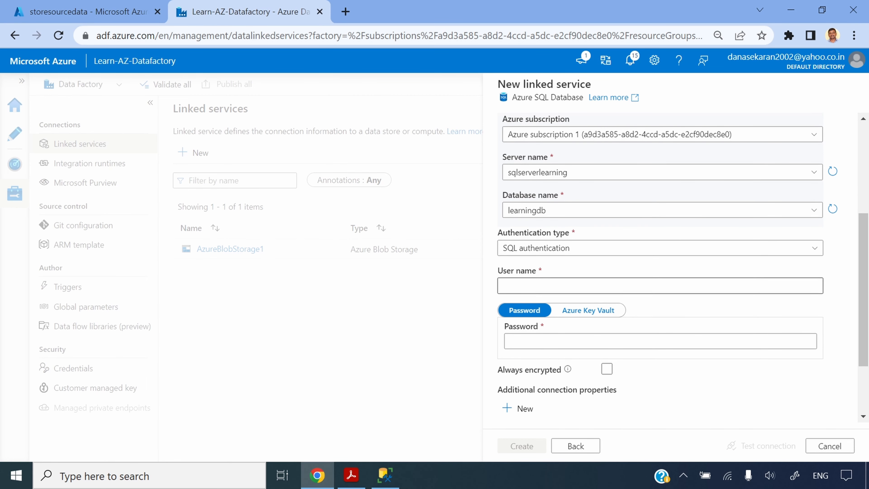
{"action": "left_click", "coordinate": [558, 286]}
{"action": "type", "text": "learning"}
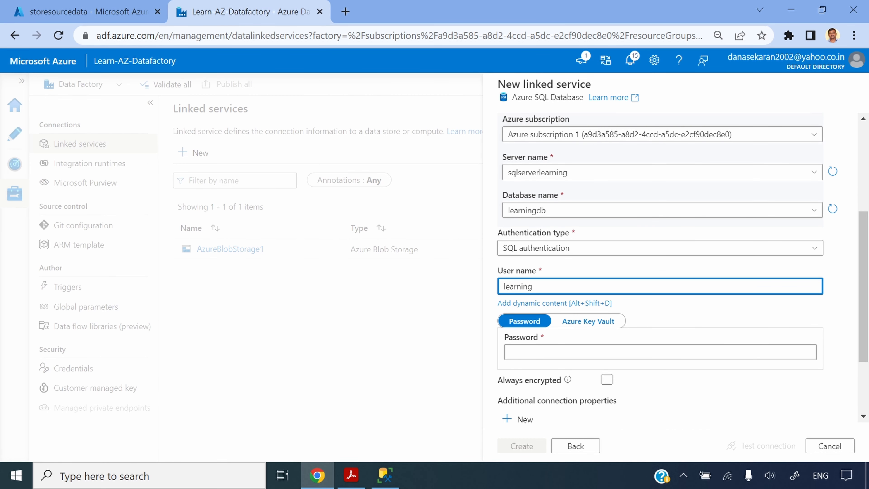
{"action": "left_click", "coordinate": [561, 352]}
{"action": "type", "text": "••"}
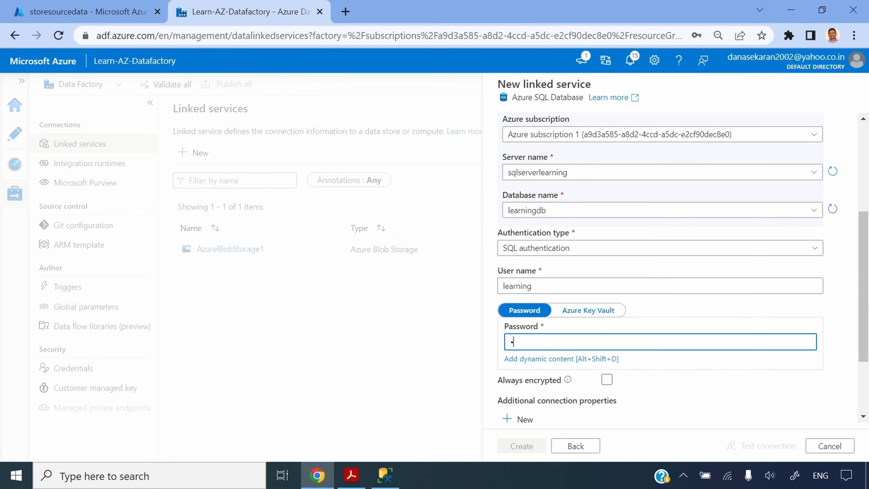
{"action": "type", "text": "••"}
Test the connection and create the Azure SQL Database linked service
{"action": "left_click", "coordinate": [733, 412]}
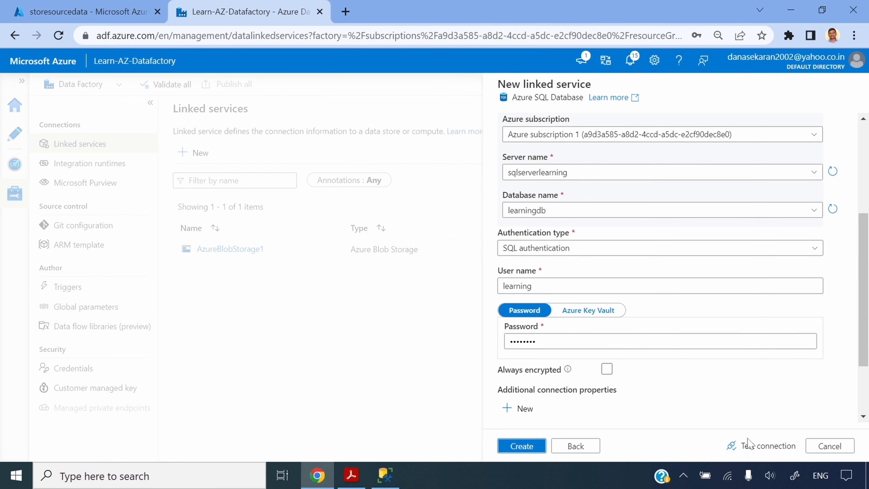
{"action": "left_click", "coordinate": [764, 451]}
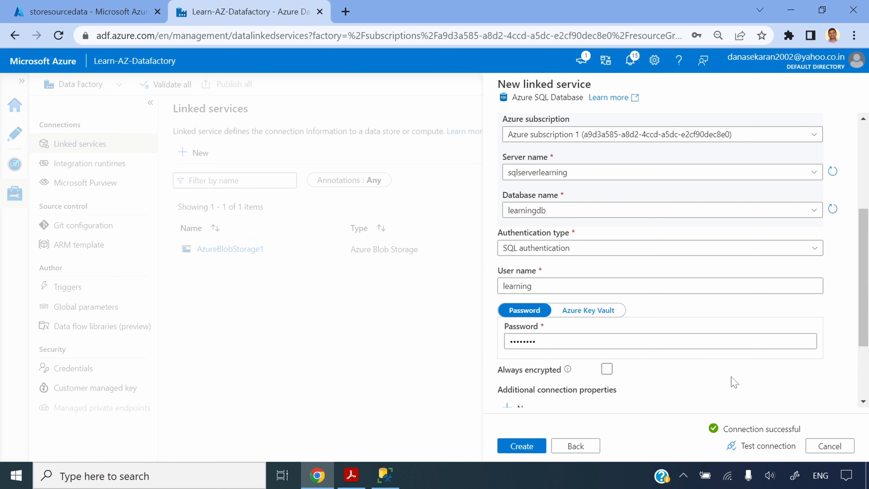
{"action": "left_click", "coordinate": [521, 452]}
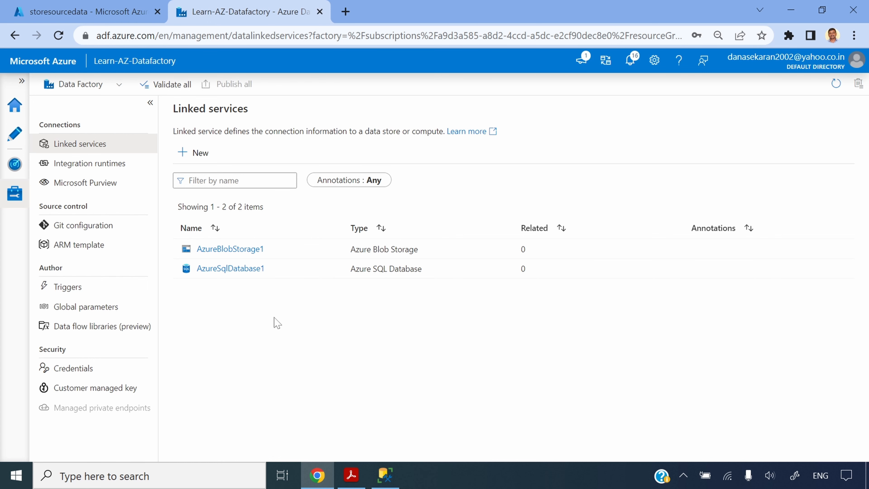
Check the ADF simple pipeline checklist in Acrobat Reader, and start a new dataset in the Data Factory authoring area
{"action": "left_click", "coordinate": [351, 476]}
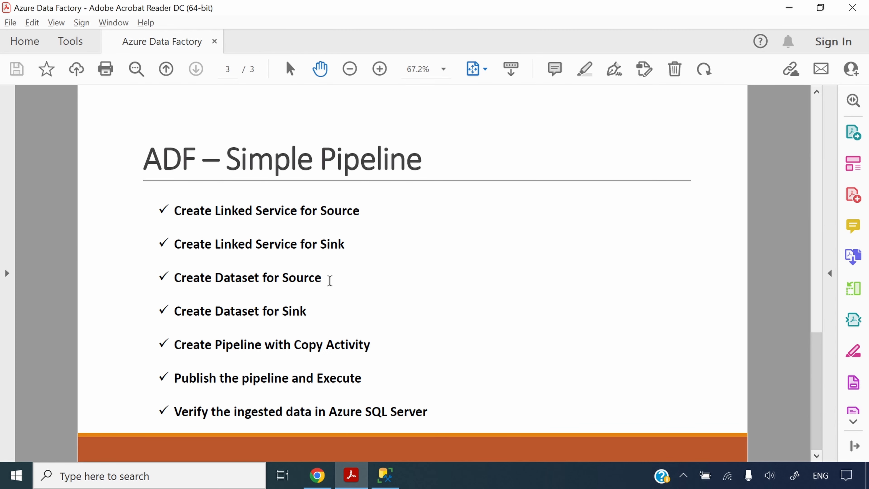
{"action": "left_click", "coordinate": [317, 475]}
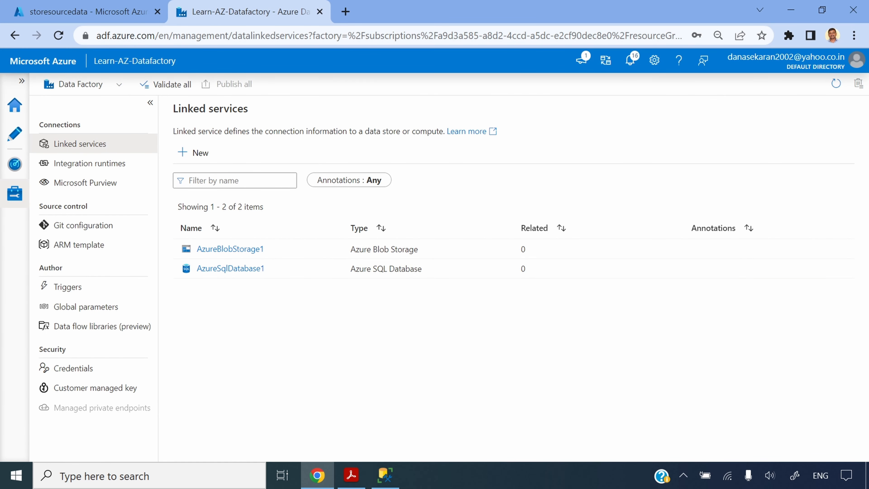
{"action": "left_click", "coordinate": [13, 137]}
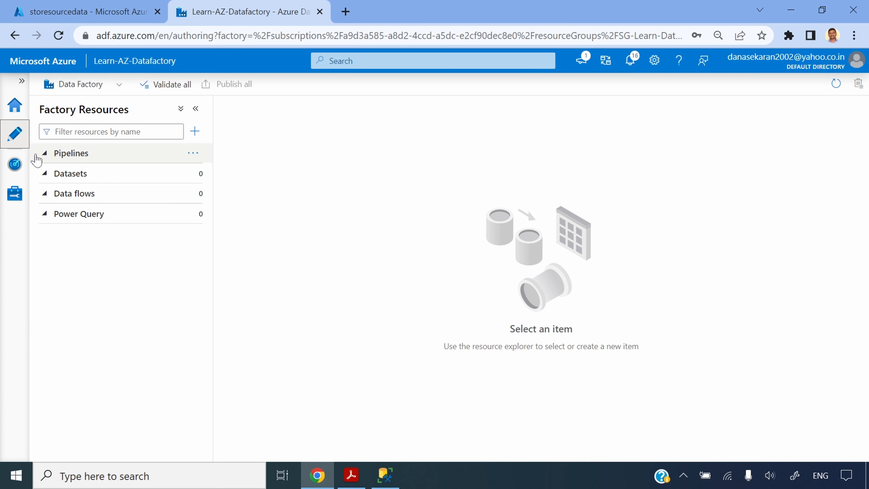
{"action": "left_click", "coordinate": [96, 182]}
{"action": "left_click", "coordinate": [193, 174]}
{"action": "left_click", "coordinate": [191, 176]}
{"action": "left_click", "coordinate": [192, 175]}
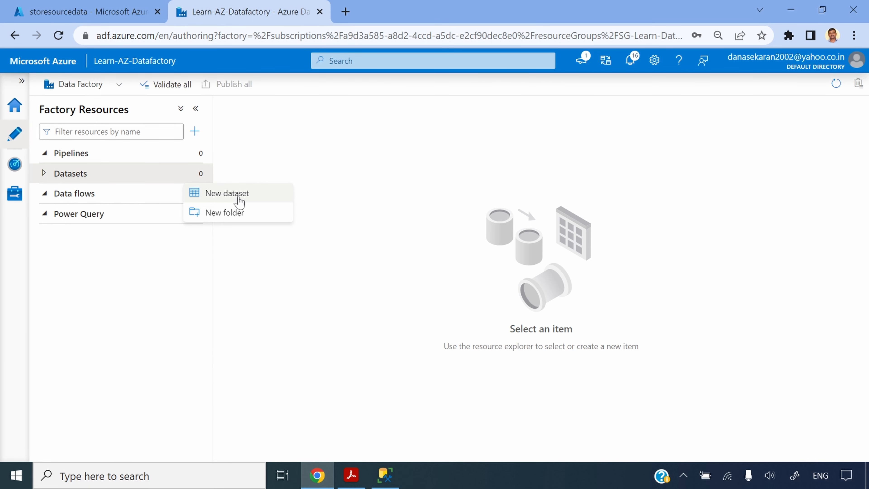
{"action": "left_click", "coordinate": [255, 199]}
Choose Azure Blob Storage with the DelimitedText format for the dataset and link it to AzureBlobStorage1
{"action": "left_click", "coordinate": [539, 182]}
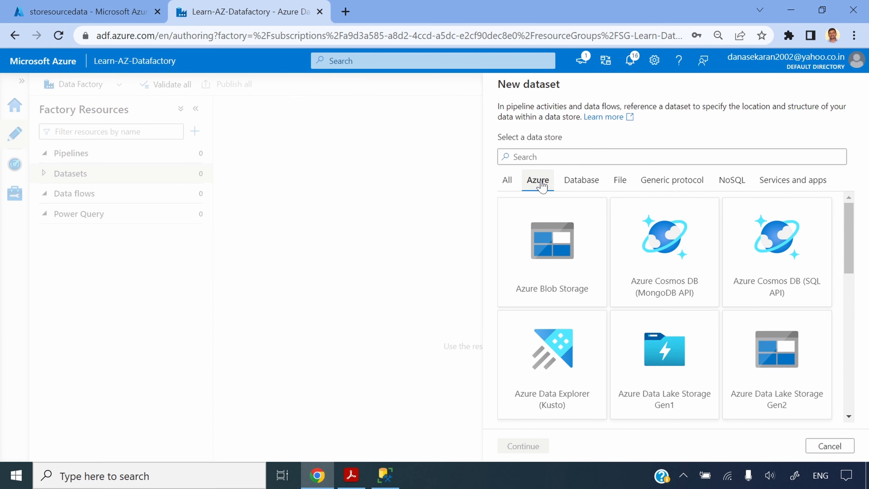
{"action": "left_click", "coordinate": [548, 246]}
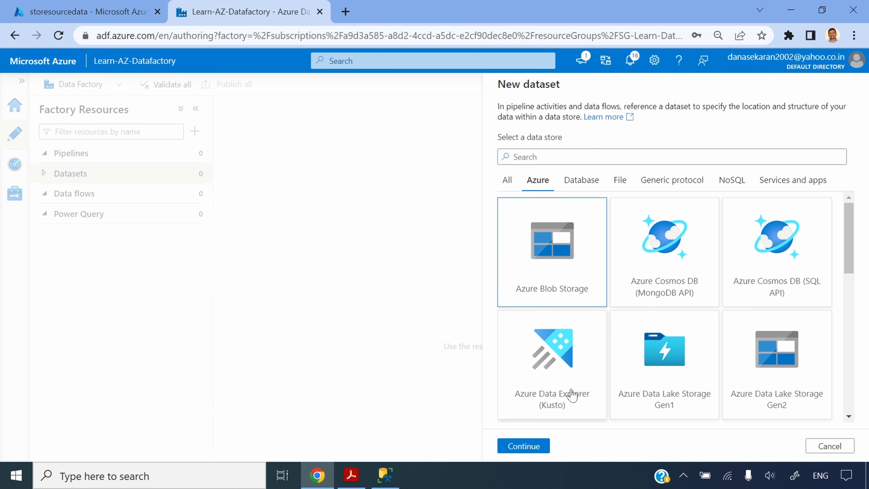
{"action": "left_click", "coordinate": [535, 445]}
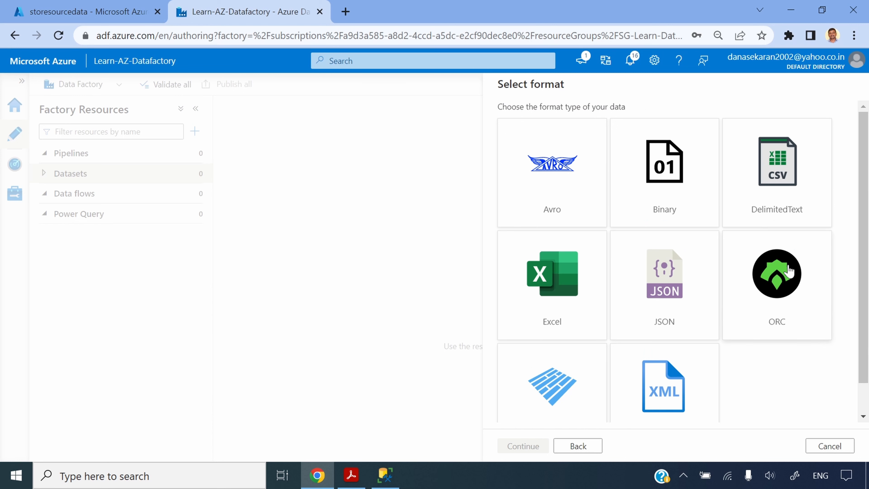
{"action": "left_click", "coordinate": [787, 176]}
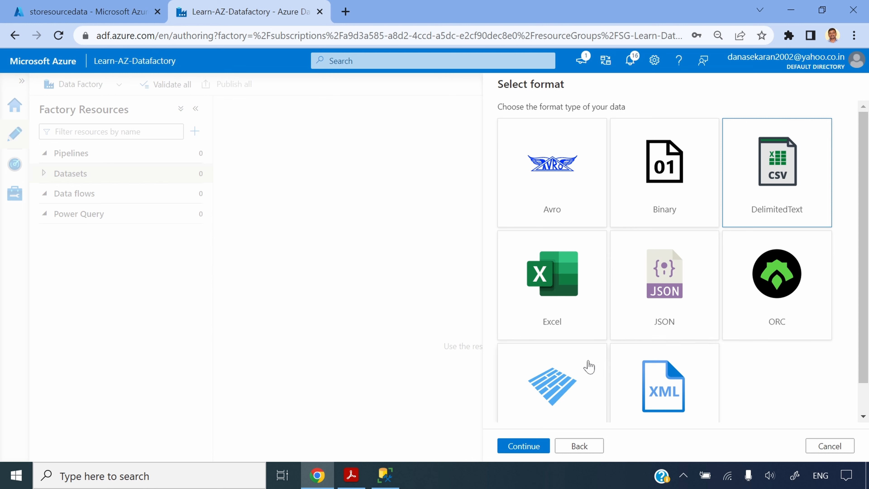
{"action": "left_click", "coordinate": [528, 450]}
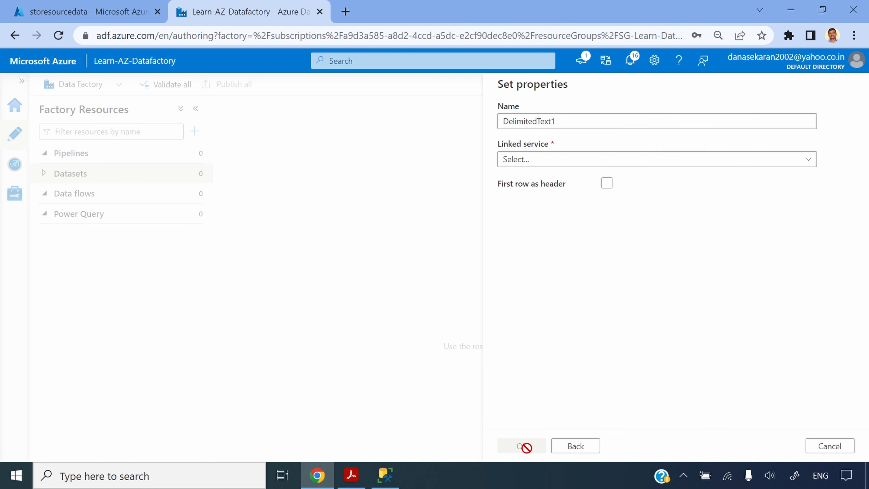
{"action": "left_click", "coordinate": [554, 160]}
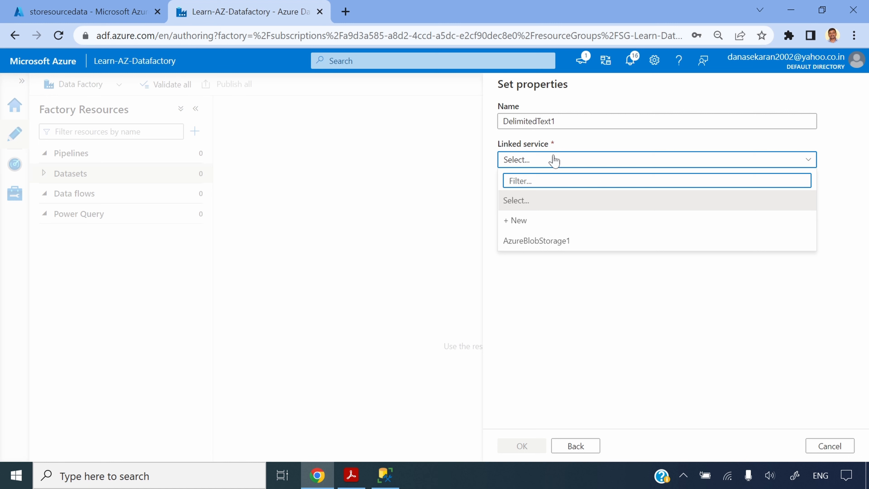
{"action": "left_click", "coordinate": [580, 243]}
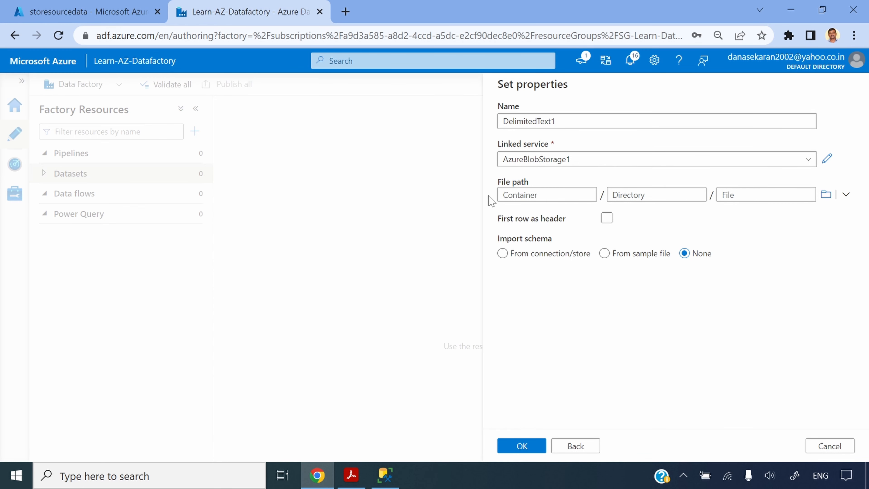
Find SampleSuperstore.csv in the portal's demo container, and create the DelimitedText1 dataset for that file with its schema imported from connection/store
{"action": "left_click", "coordinate": [106, 16]}
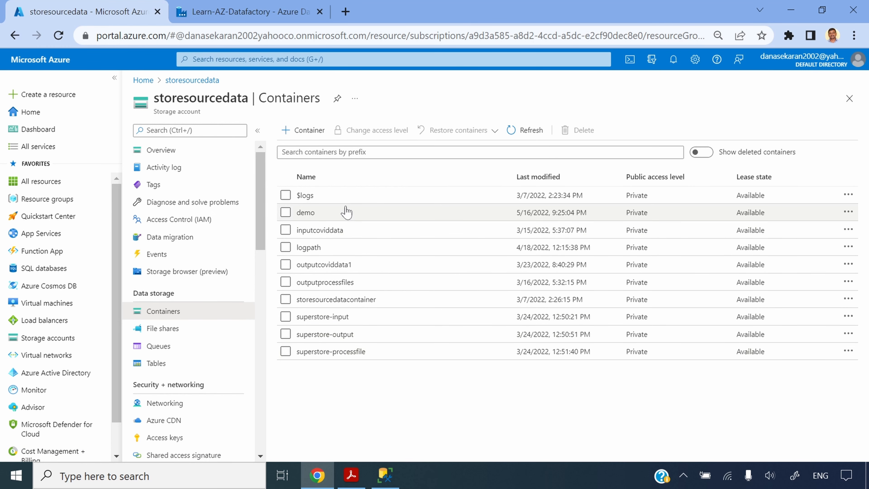
{"action": "left_click", "coordinate": [310, 217]}
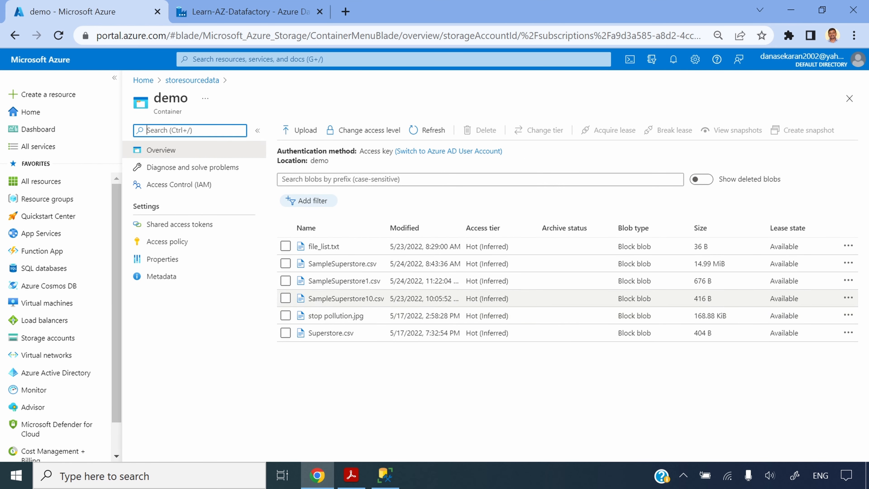
{"action": "left_click", "coordinate": [337, 265]}
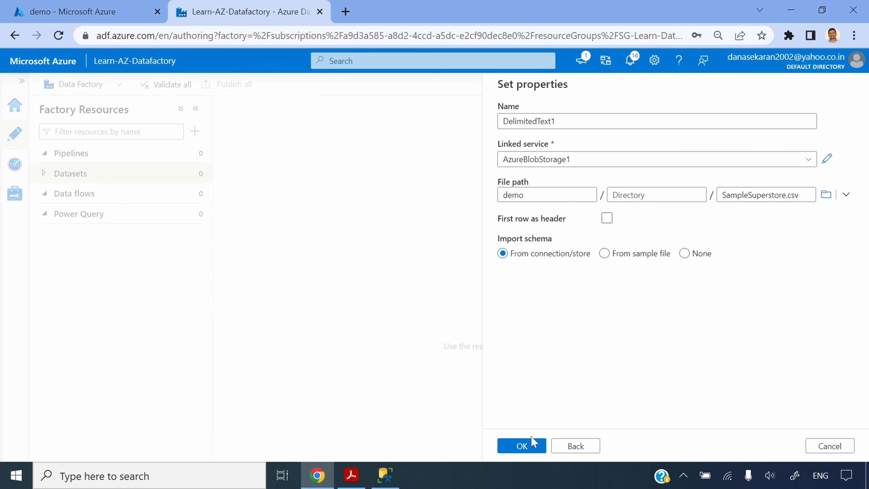
{"action": "left_click", "coordinate": [527, 447]}
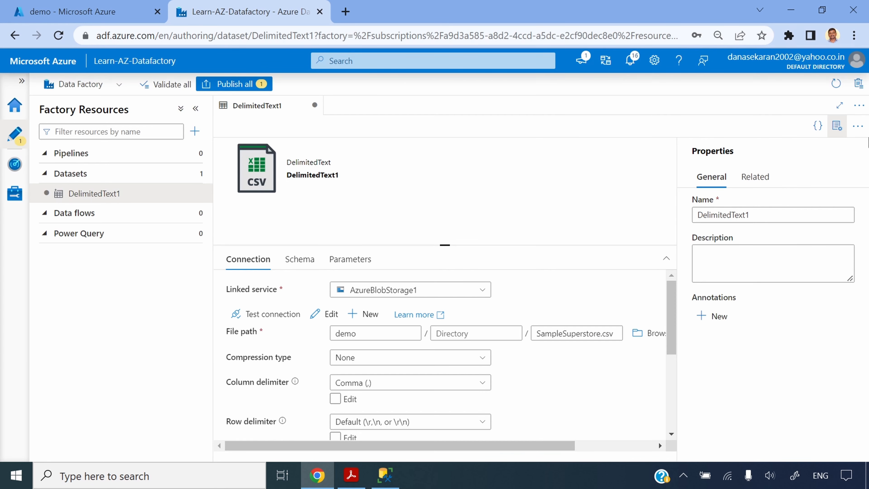
{"action": "left_click", "coordinate": [837, 126]}
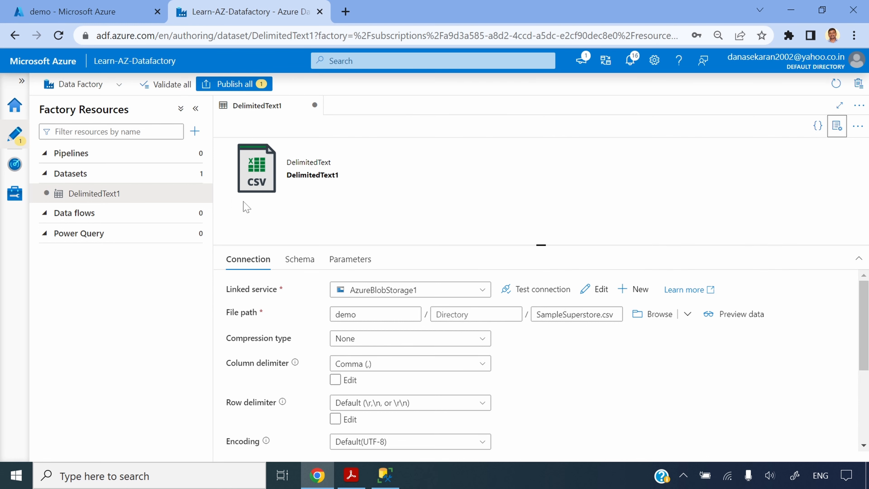
Start another new dataset and choose Azure SQL Database as its data store
{"action": "mouse_move", "coordinate": [190, 181]}
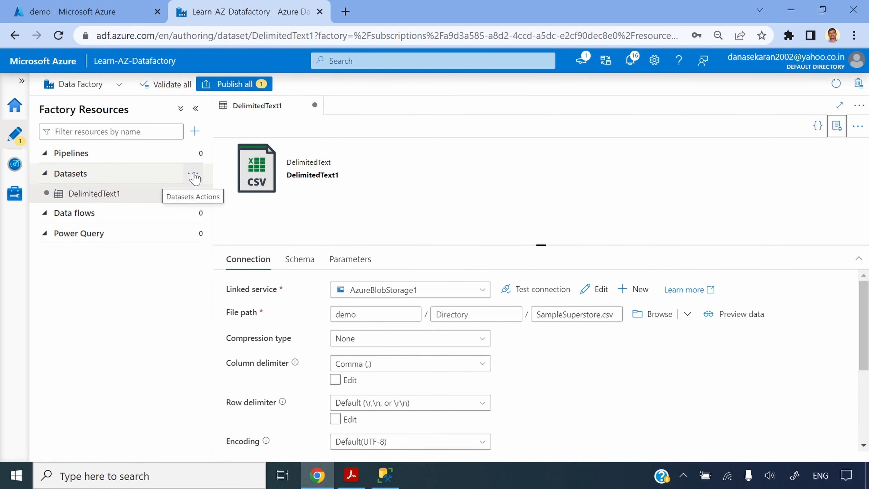
{"action": "left_click", "coordinate": [194, 177]}
{"action": "left_click", "coordinate": [226, 193]}
{"action": "left_click", "coordinate": [538, 179]}
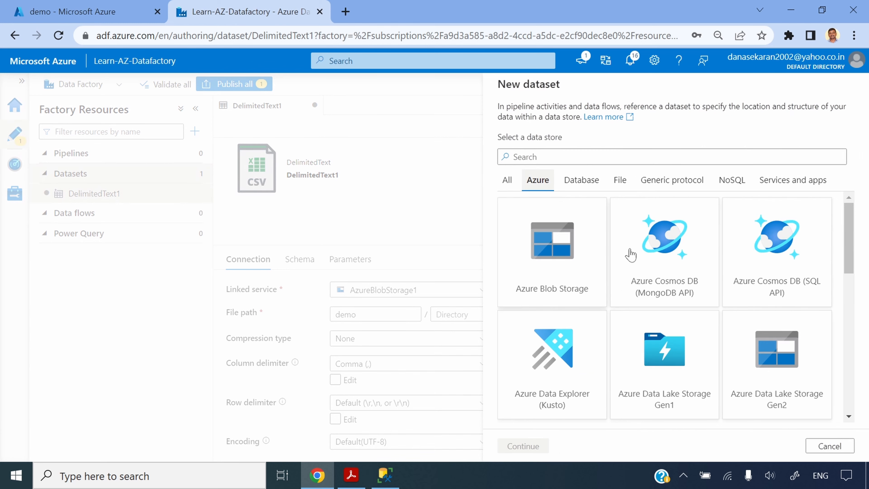
{"action": "scroll", "coordinate": [636, 301], "scroll_direction": "down", "scroll_amount": 3}
{"action": "scroll", "coordinate": [635, 300], "scroll_direction": "down", "scroll_amount": 2}
{"action": "scroll", "coordinate": [634, 301], "scroll_direction": "down", "scroll_amount": 5}
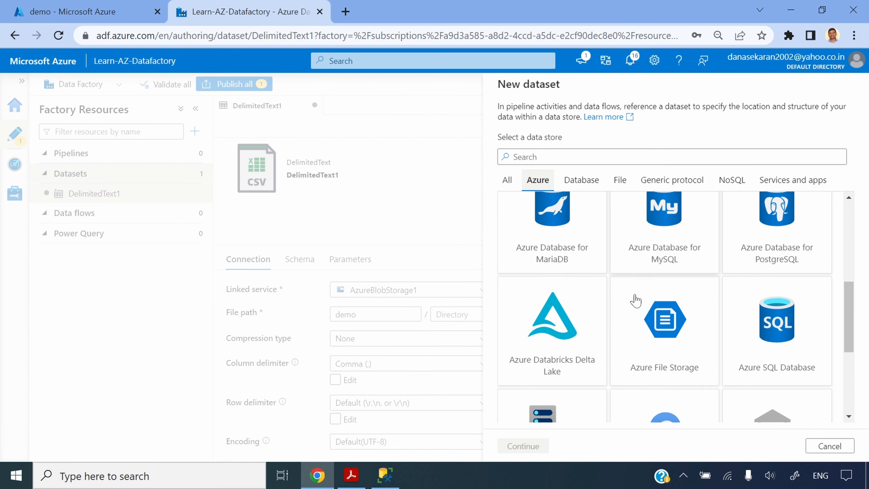
{"action": "left_click", "coordinate": [787, 271]}
{"action": "left_click", "coordinate": [521, 446]}
Link the AzureSqlTable1 dataset to AzureSqlDatabase1 and select the table dbo.demosuperstore
{"action": "left_click", "coordinate": [551, 161]}
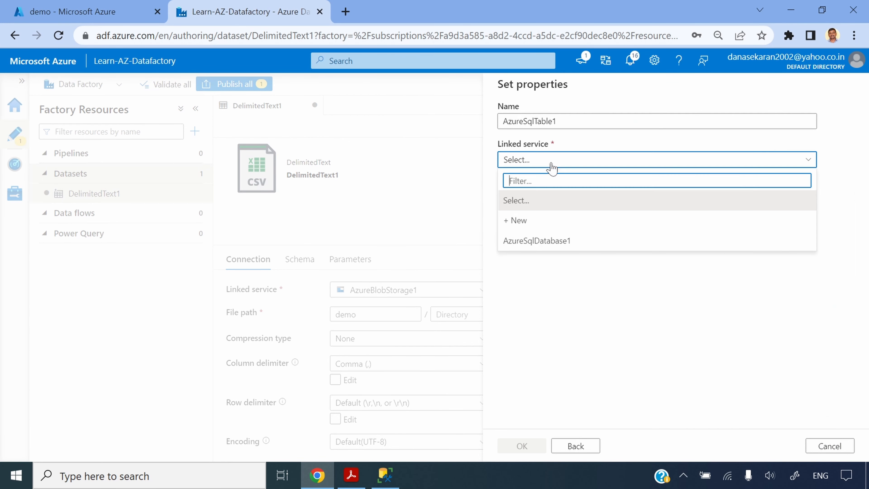
{"action": "left_click", "coordinate": [571, 239]}
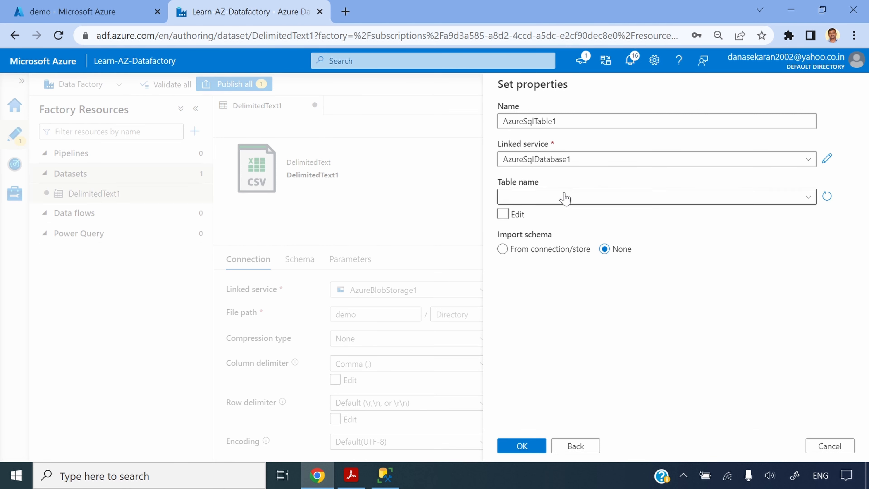
{"action": "left_click", "coordinate": [565, 198]}
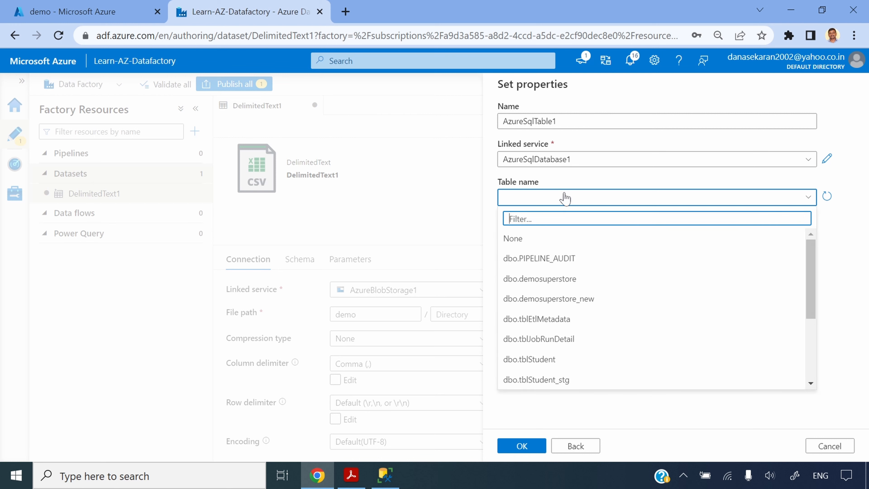
{"action": "left_click", "coordinate": [569, 279]}
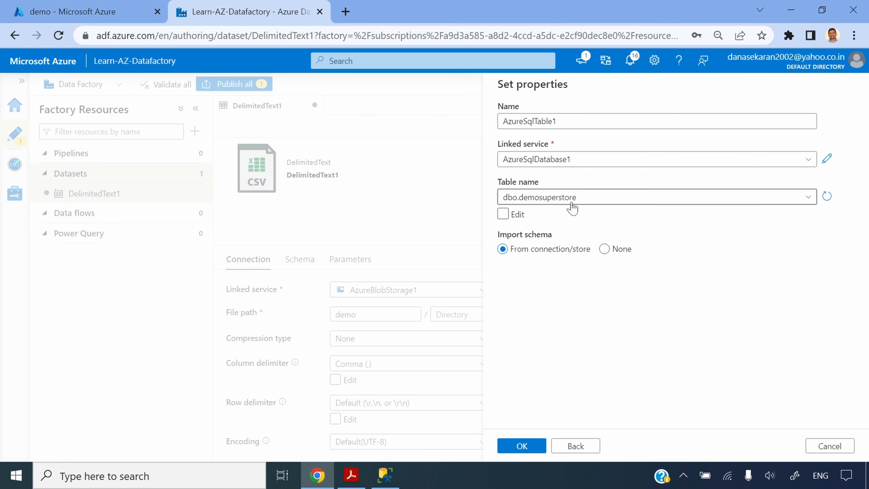
Run the SELECT top 10 query on dbo.demosuperstore in SQL Server Management Studio, and return to Data Factory
{"action": "left_click", "coordinate": [385, 475]}
{"action": "key", "text": "shift+Home"}
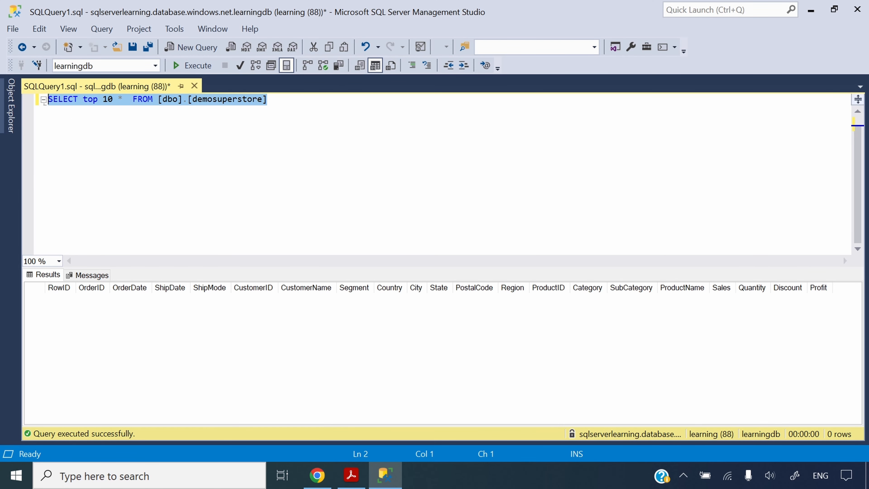
{"action": "left_click", "coordinate": [193, 65]}
{"action": "key", "text": "alt+Tab"}
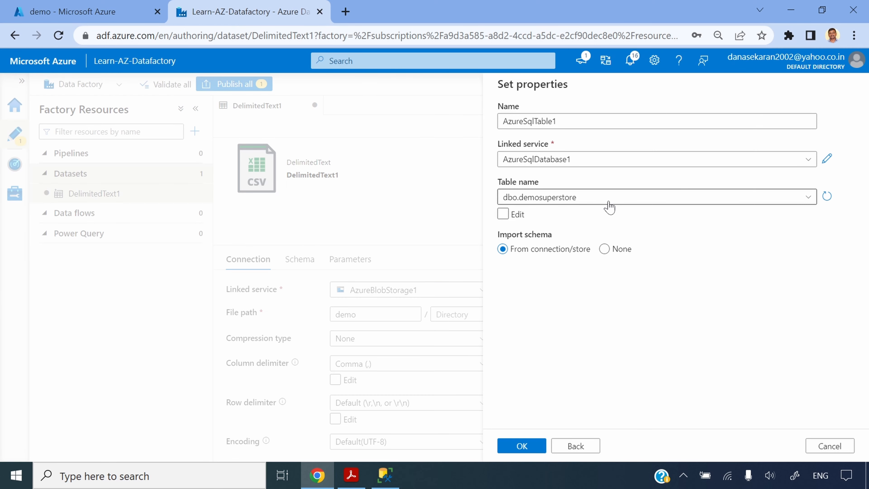
Create the AzureSqlTable1 dataset and review the connection settings of DelimitedText1 and AzureSqlTable1
{"action": "left_click", "coordinate": [523, 447]}
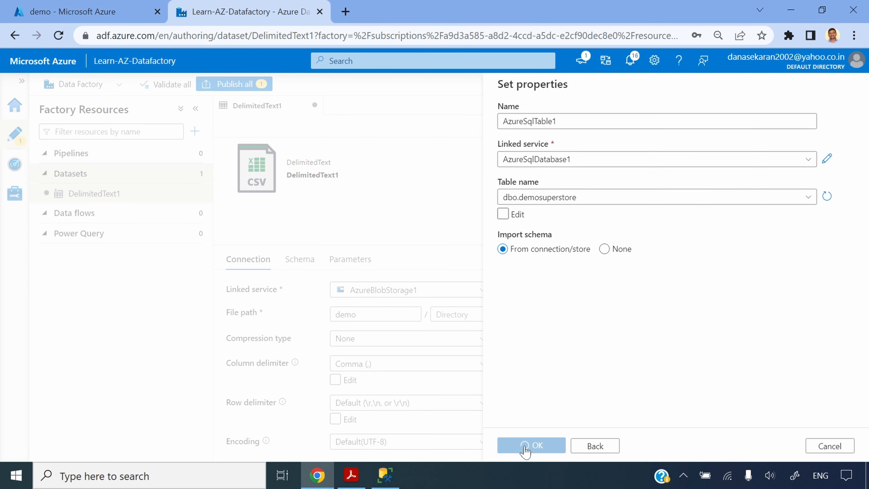
{"action": "left_click", "coordinate": [272, 110]}
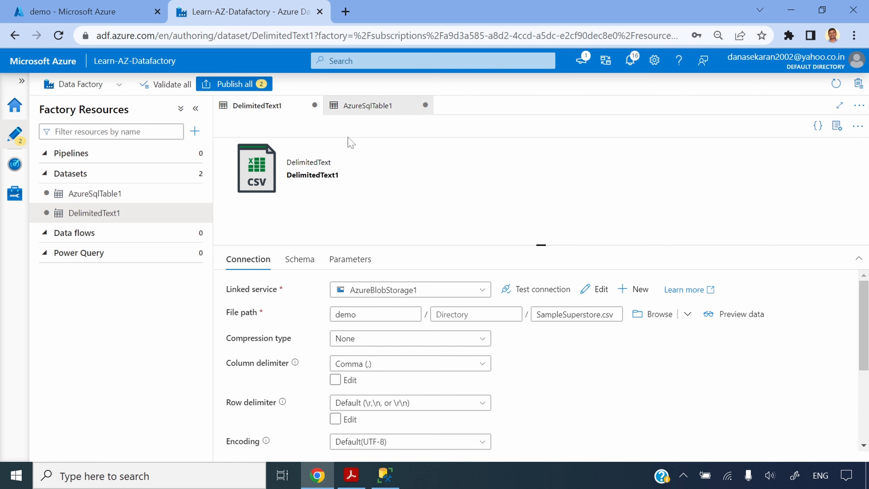
{"action": "left_click", "coordinate": [368, 110]}
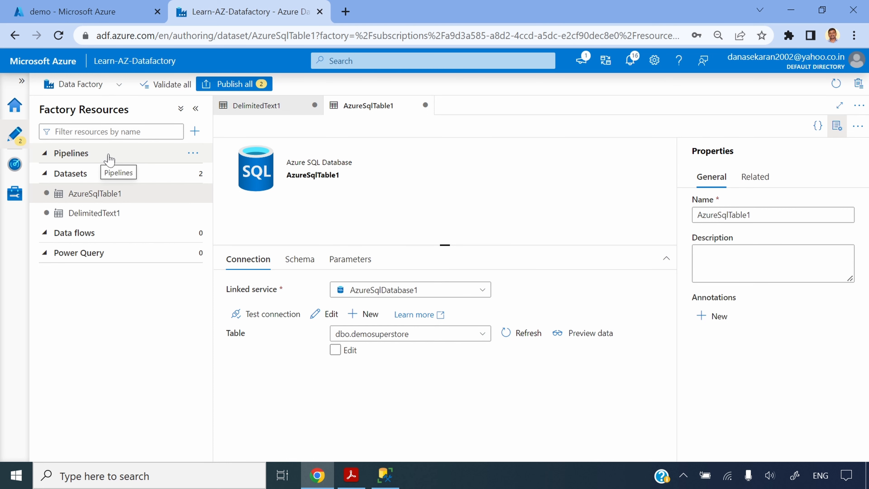
Create a new pipeline in the factory resources and hide its properties
{"action": "left_click", "coordinate": [193, 153]}
{"action": "left_click", "coordinate": [256, 180]}
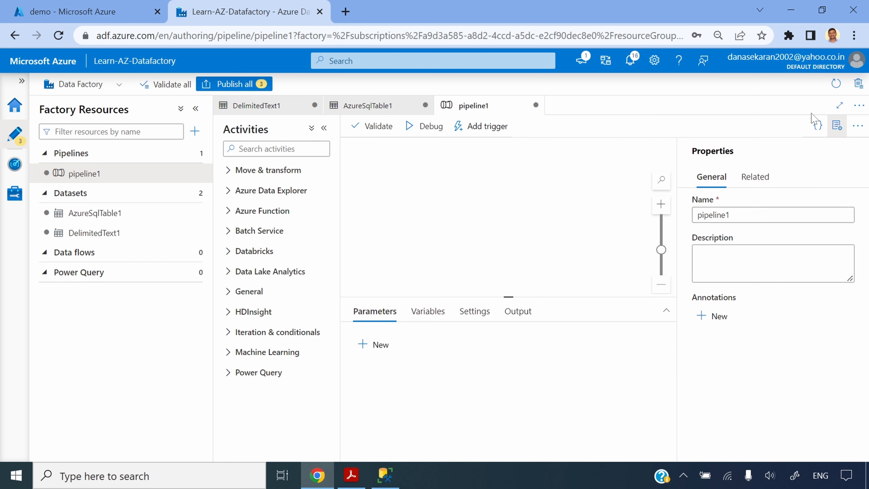
{"action": "left_click", "coordinate": [837, 125]}
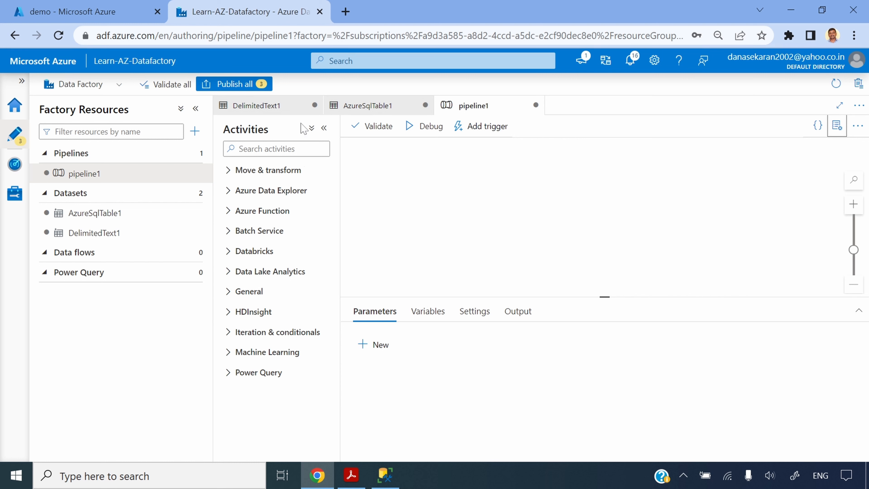
Search the activities for copy, place a Copy data activity on the pipeline1 canvas, and enlarge its settings area
{"action": "left_click", "coordinate": [274, 149]}
{"action": "type", "text": "copy"}
{"action": "left_click_drag", "start_coordinate": [258, 192], "coordinate": [448, 204]}
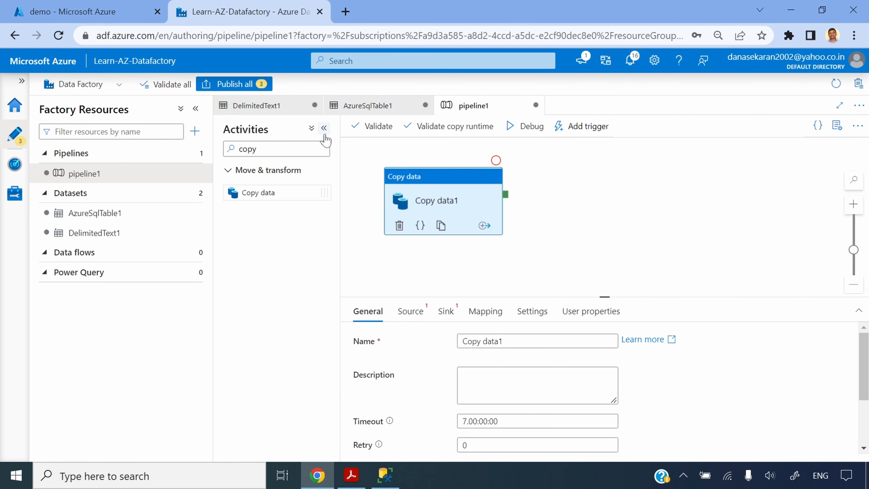
{"action": "left_click", "coordinate": [323, 128]}
{"action": "left_click_drag", "start_coordinate": [414, 163], "coordinate": [422, 182]}
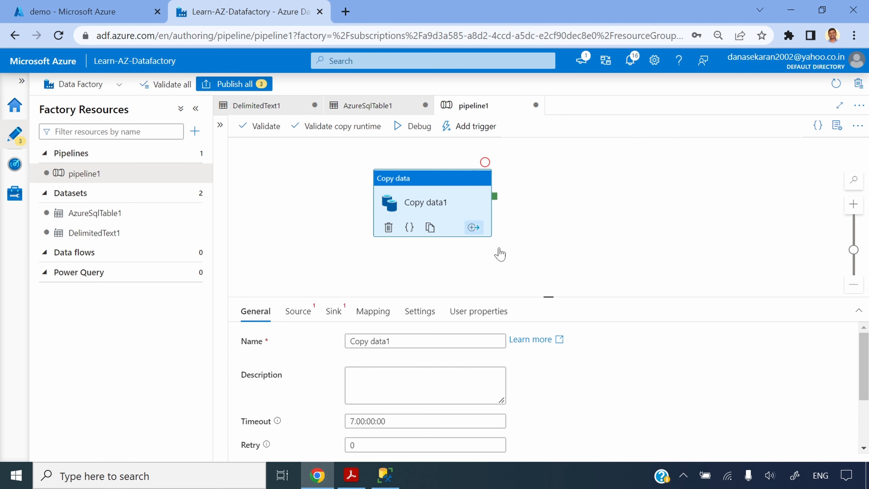
{"action": "left_click_drag", "start_coordinate": [548, 297], "coordinate": [548, 268]}
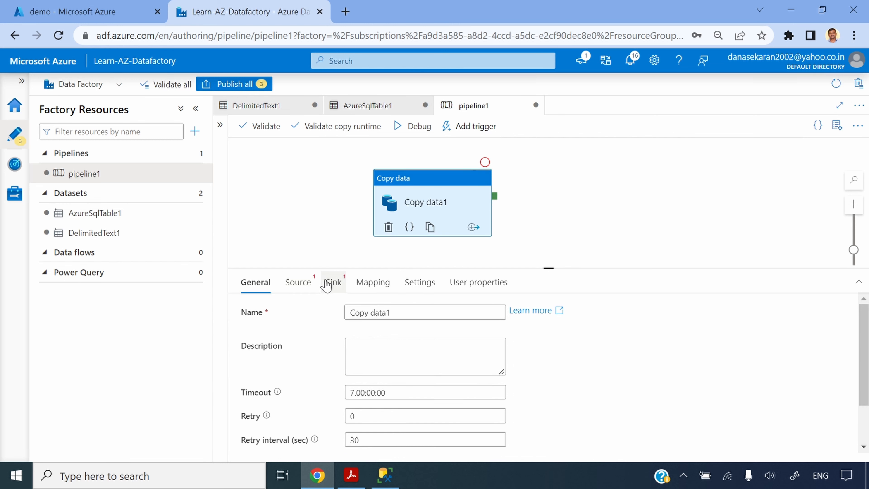
Set the Copy data activity's source dataset to DelimitedText1 and its sink dataset to AzureSqlTable1
{"action": "left_click", "coordinate": [303, 288]}
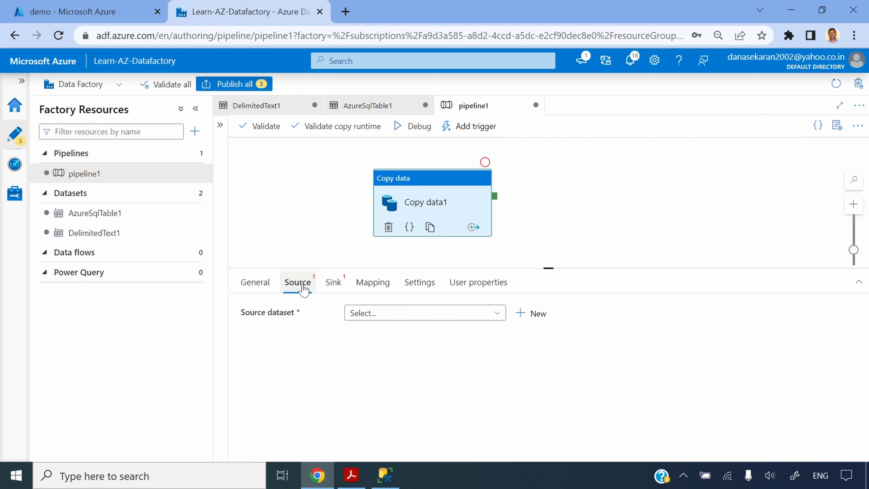
{"action": "left_click", "coordinate": [392, 315]}
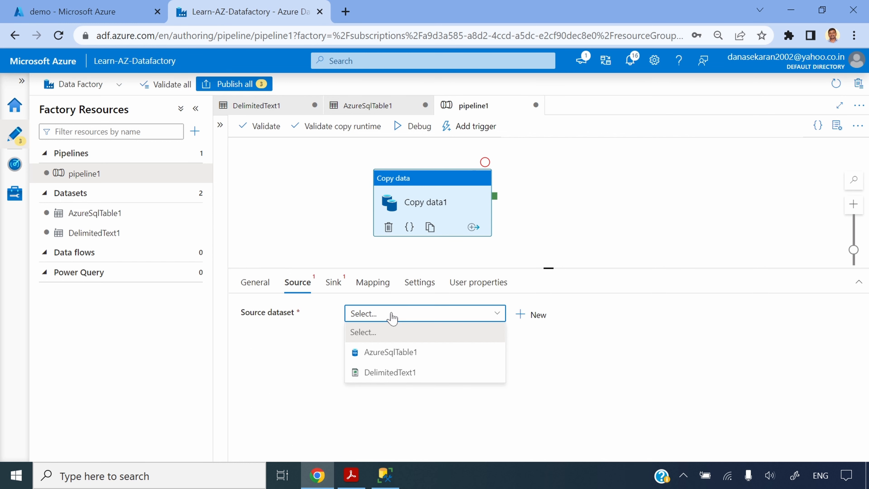
{"action": "left_click", "coordinate": [426, 377]}
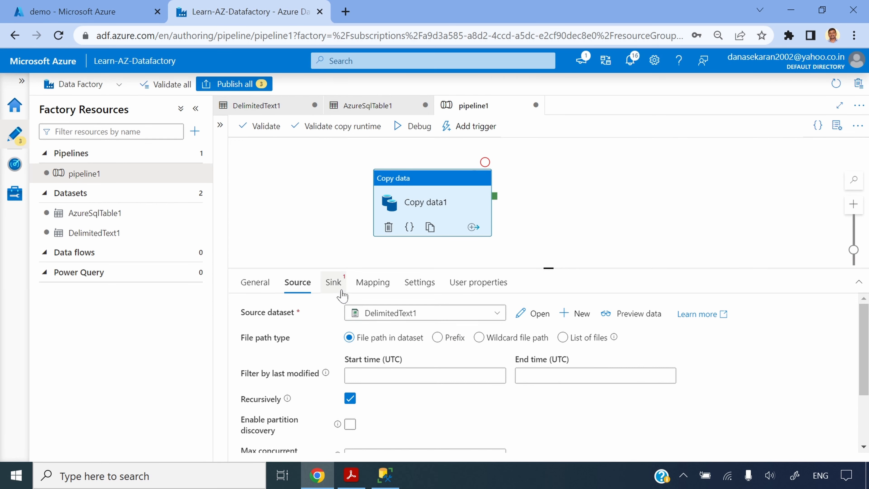
{"action": "left_click", "coordinate": [333, 284]}
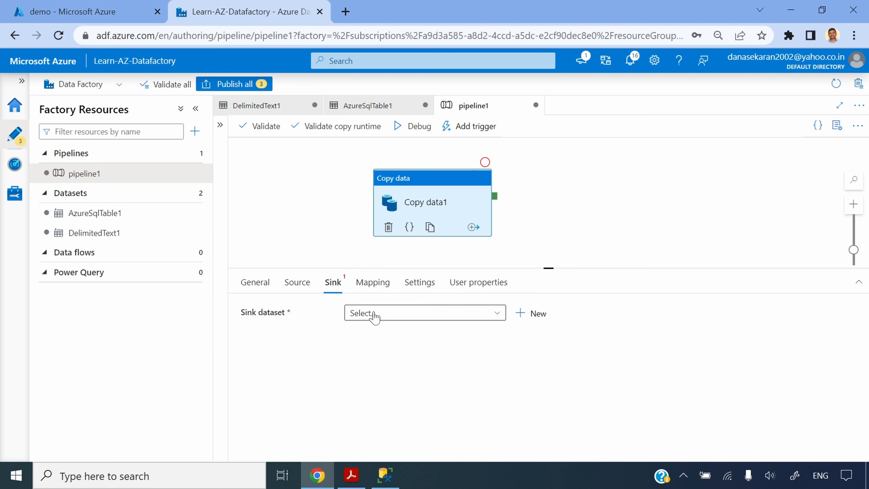
{"action": "left_click", "coordinate": [381, 316]}
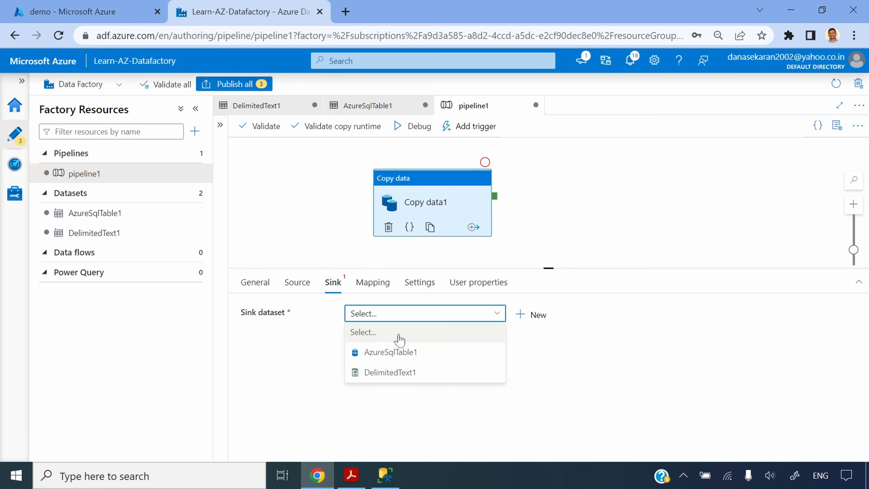
{"action": "left_click", "coordinate": [413, 358]}
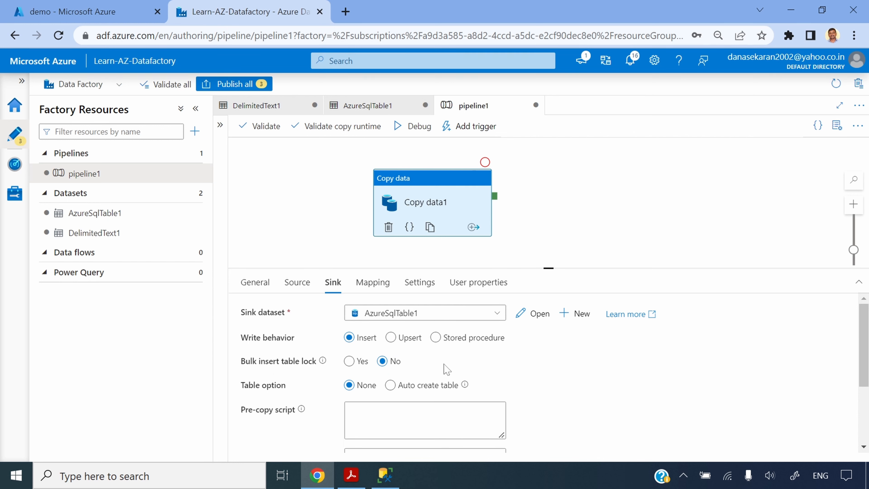
Validate pipeline1, and check the remaining tasks in the ADF simple pipeline checklist in Acrobat Reader
{"action": "left_click", "coordinate": [570, 190]}
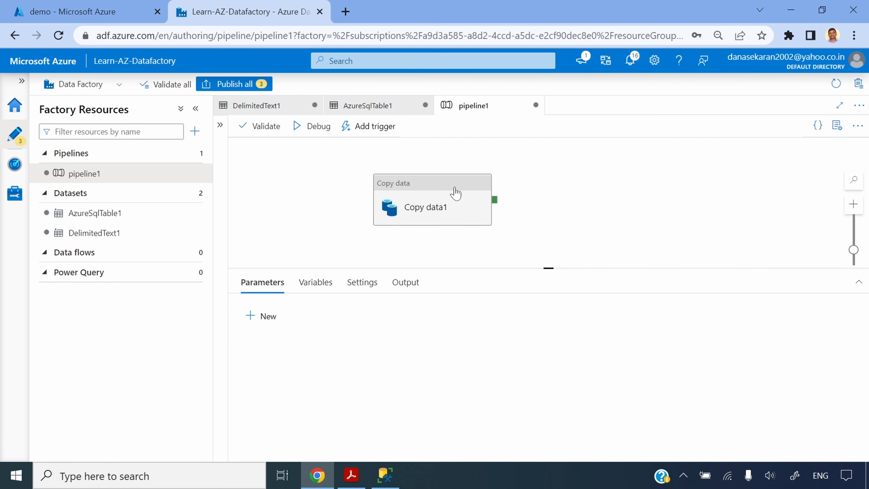
{"action": "left_click", "coordinate": [436, 192]}
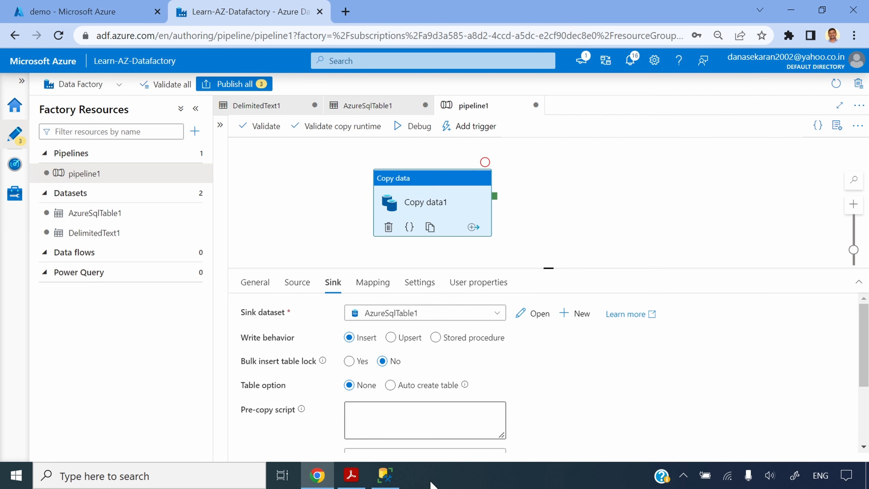
{"action": "left_click", "coordinate": [351, 475]}
{"action": "left_click", "coordinate": [317, 475]}
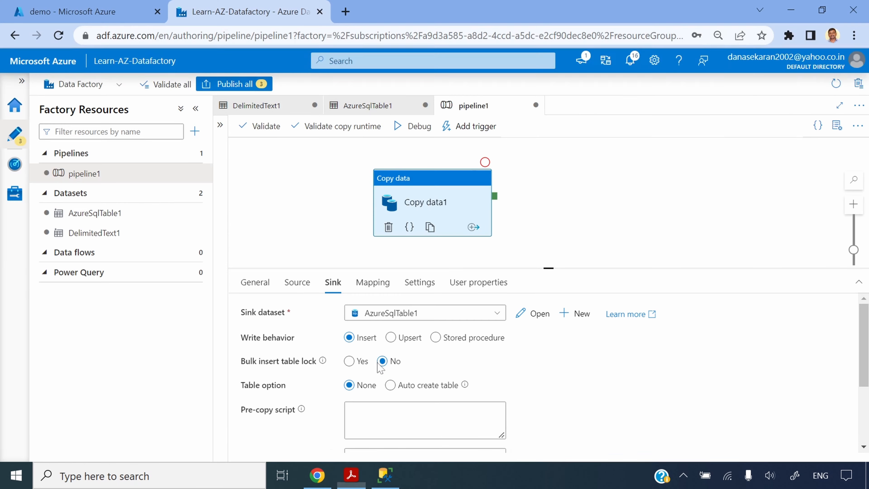
{"action": "left_click", "coordinate": [263, 127]}
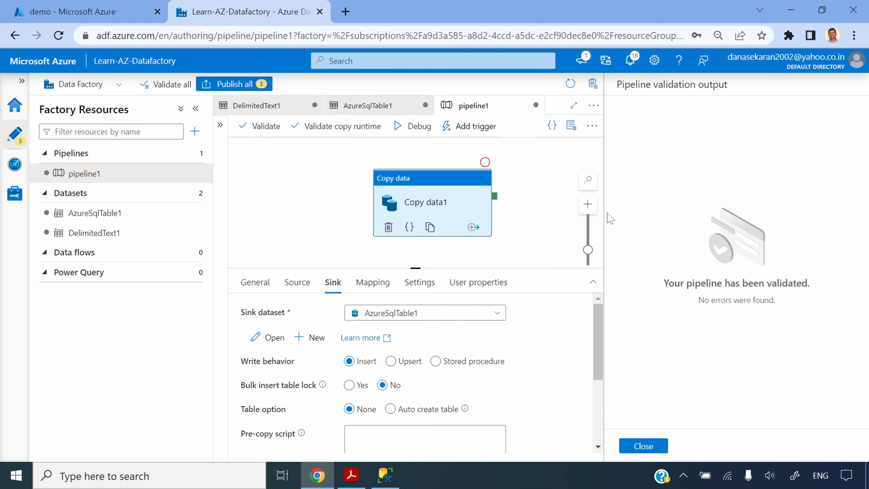
{"action": "left_click", "coordinate": [645, 447]}
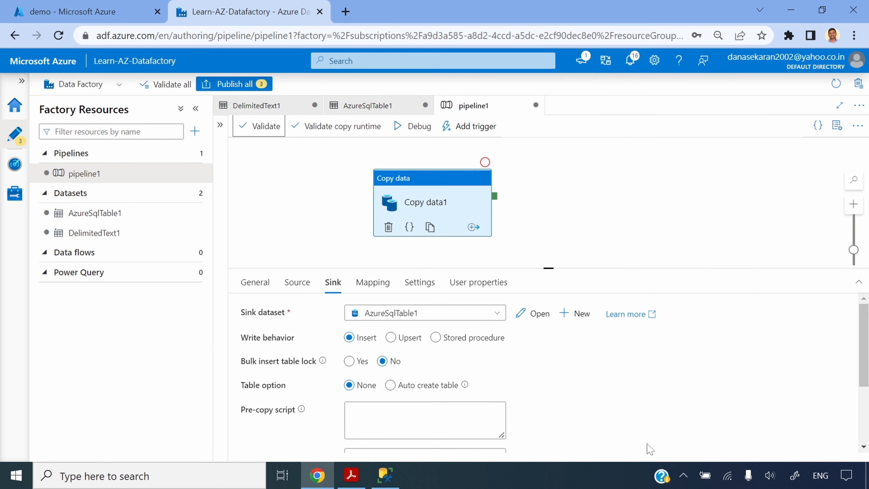
{"action": "key", "text": "alt+Tab"}
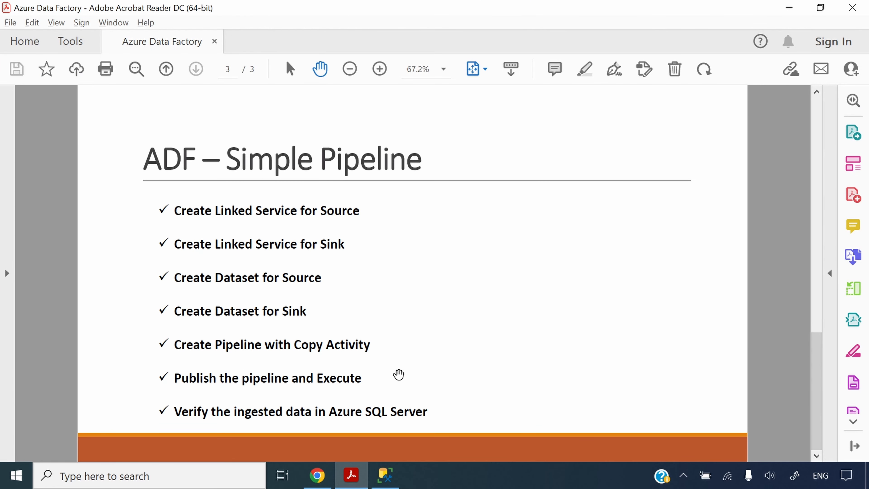
{"action": "key", "text": "alt+Tab"}
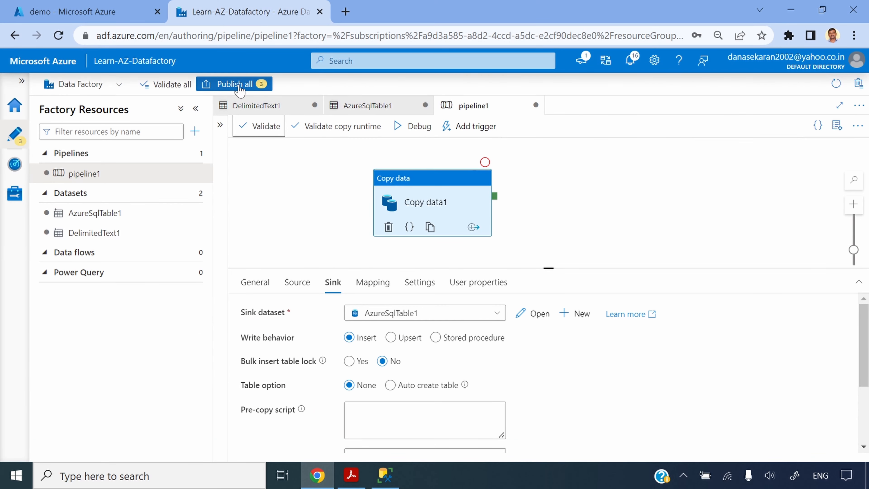
Publish all pending factory changes and trigger an on-demand run of pipeline1
{"action": "left_click", "coordinate": [230, 85]}
{"action": "left_click", "coordinate": [635, 177]}
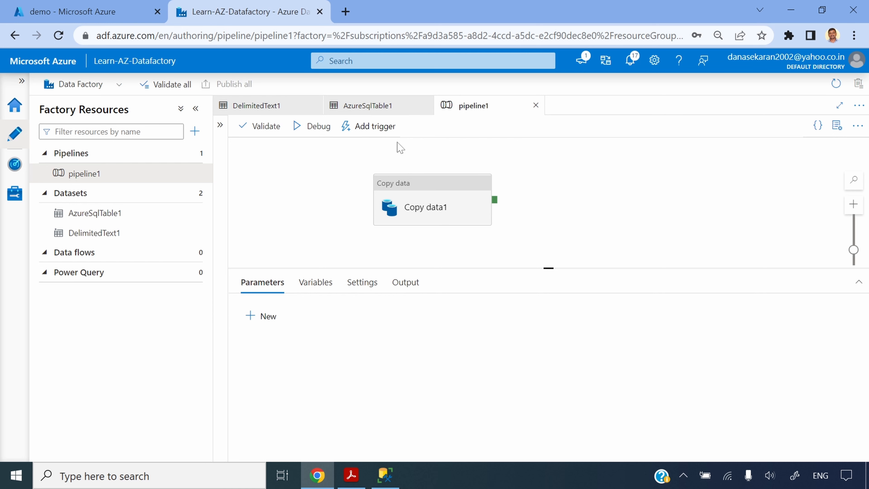
{"action": "left_click", "coordinate": [375, 132]}
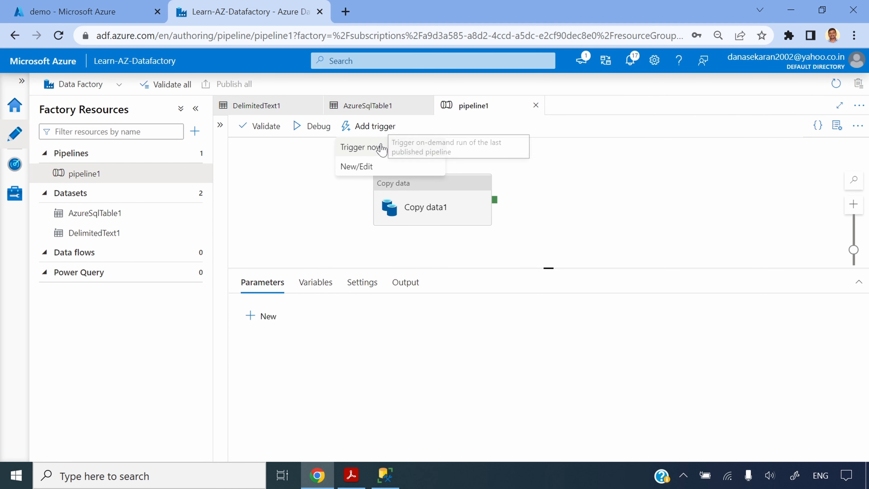
{"action": "left_click", "coordinate": [365, 154]}
{"action": "left_click", "coordinate": [599, 445]}
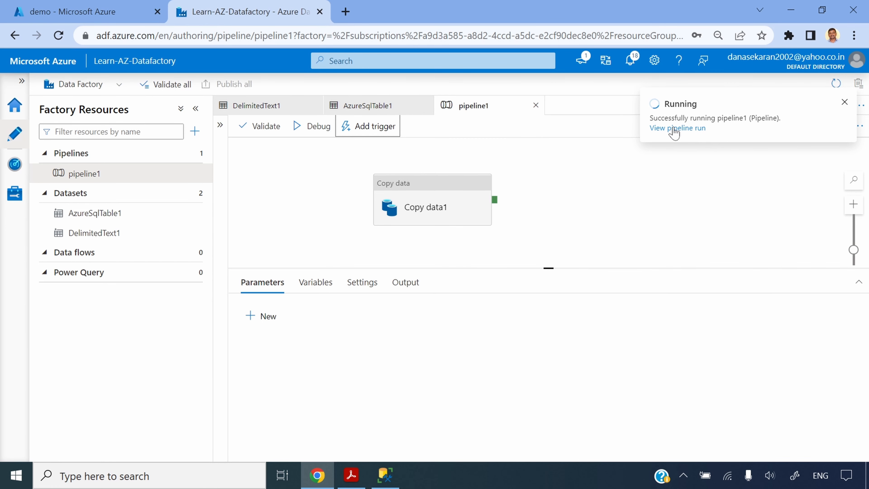
Open the pipeline1 run in monitoring, check the Copy data1 activity, and view the run's error details from the notifications
{"action": "left_click", "coordinate": [666, 129]}
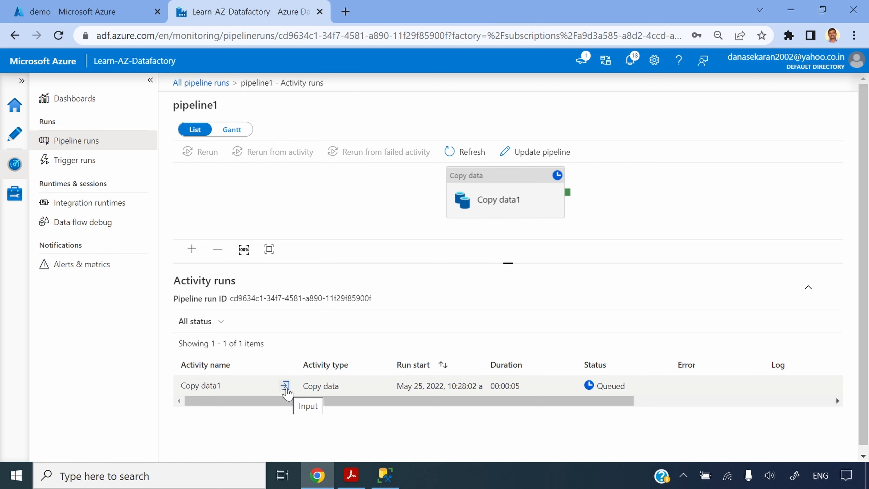
{"action": "left_click", "coordinate": [286, 388]}
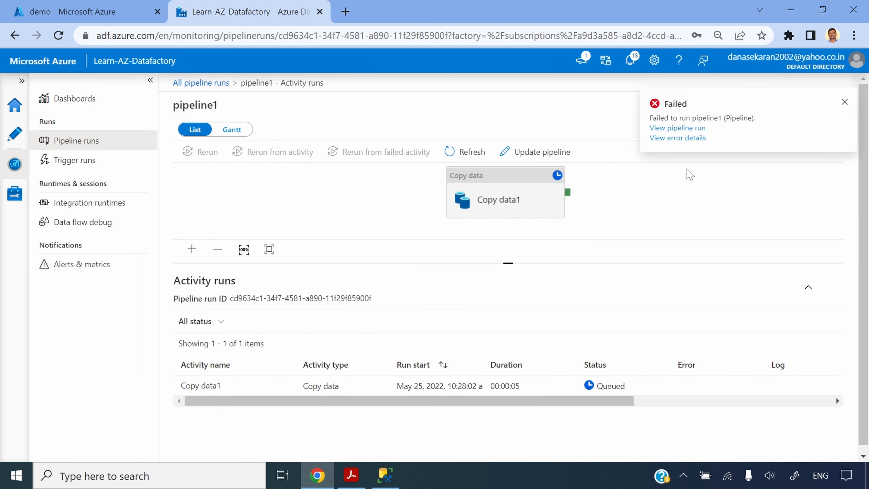
{"action": "left_click", "coordinate": [629, 61]}
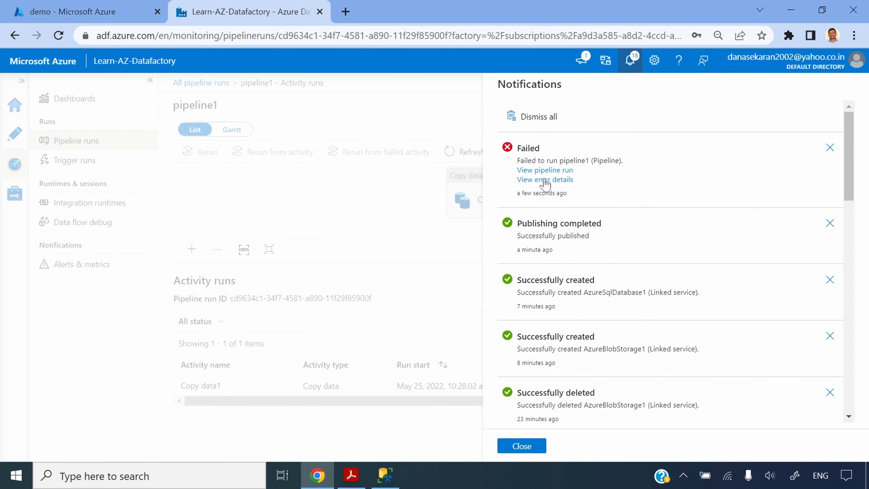
{"action": "left_click", "coordinate": [544, 180]}
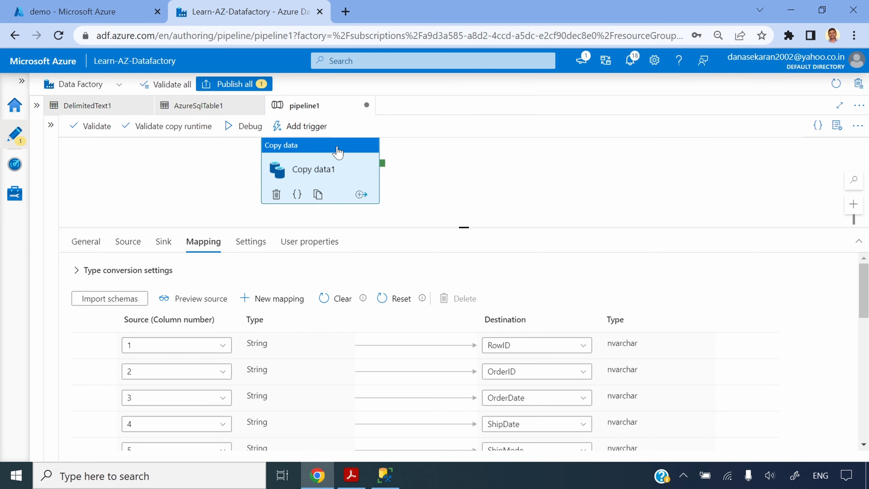
Open the Copy data activity's source dataset DelimitedText1 and enable First row as header
{"action": "left_click", "coordinate": [164, 241]}
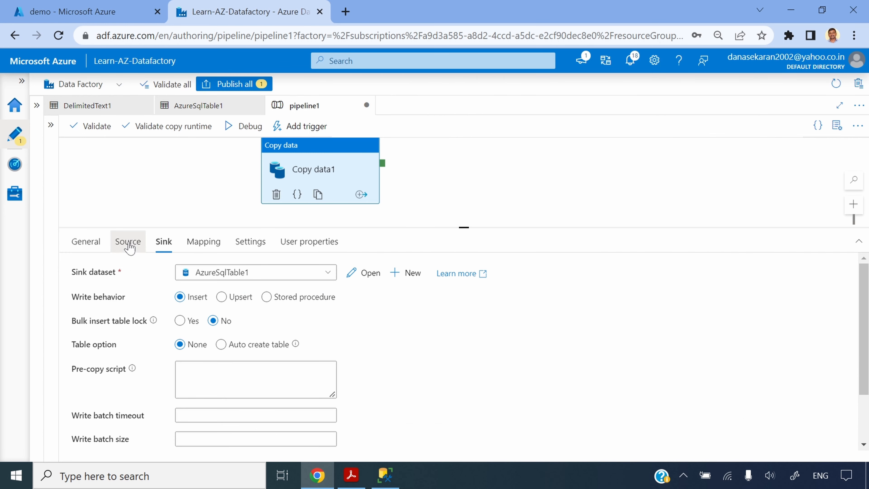
{"action": "left_click", "coordinate": [129, 241]}
{"action": "left_click", "coordinate": [361, 273]}
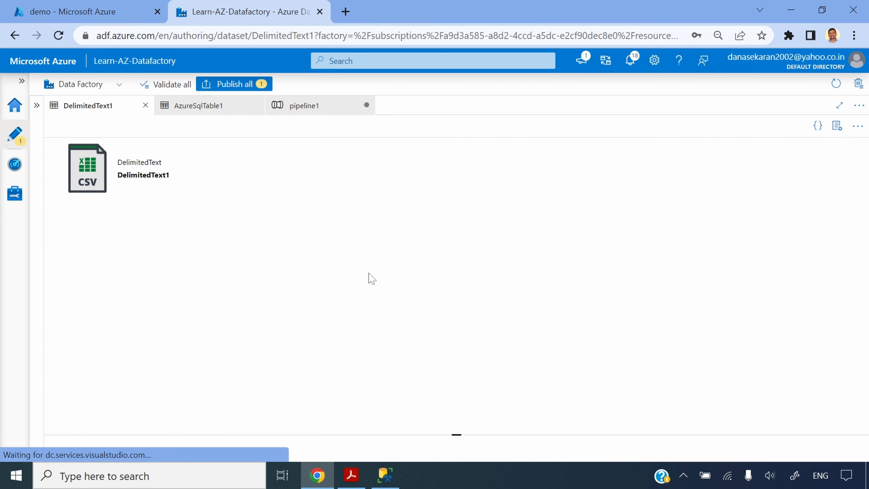
{"action": "scroll", "coordinate": [472, 373], "scroll_direction": "down", "scroll_amount": 4}
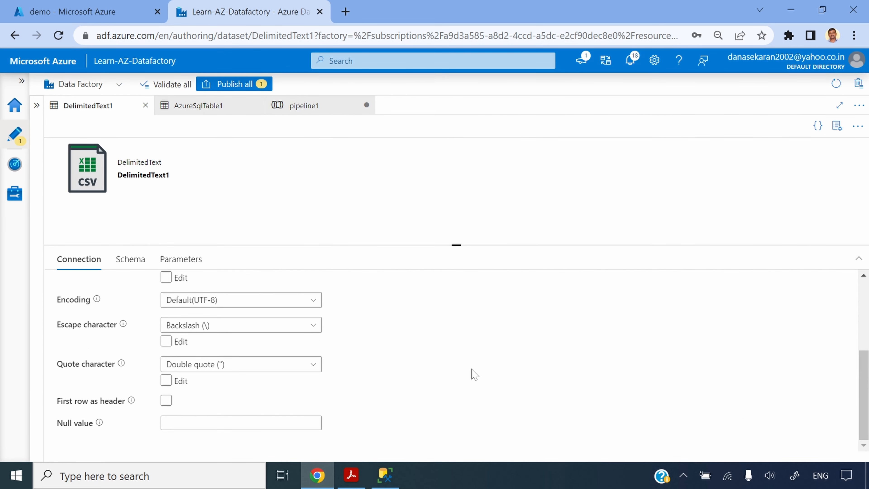
{"action": "left_click", "coordinate": [166, 400]}
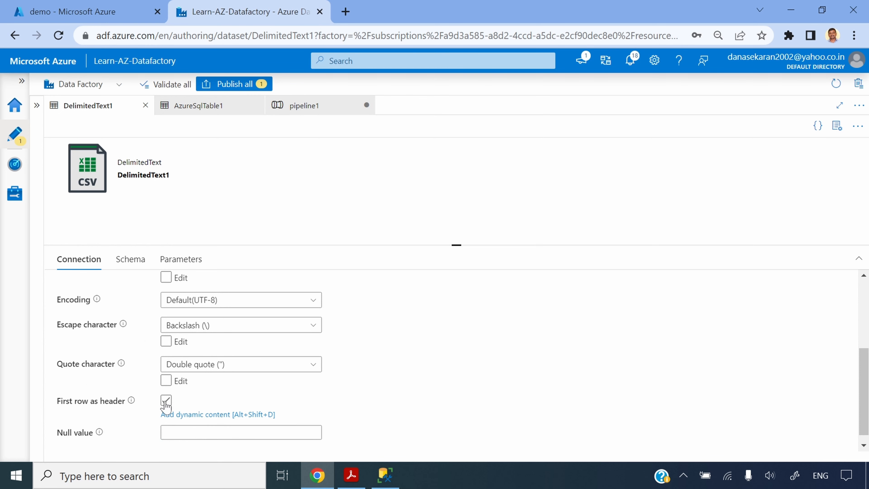
Reimport the schemas in pipeline1's Copy data mapping and review the source-to-destination column pairs
{"action": "left_click", "coordinate": [301, 106]}
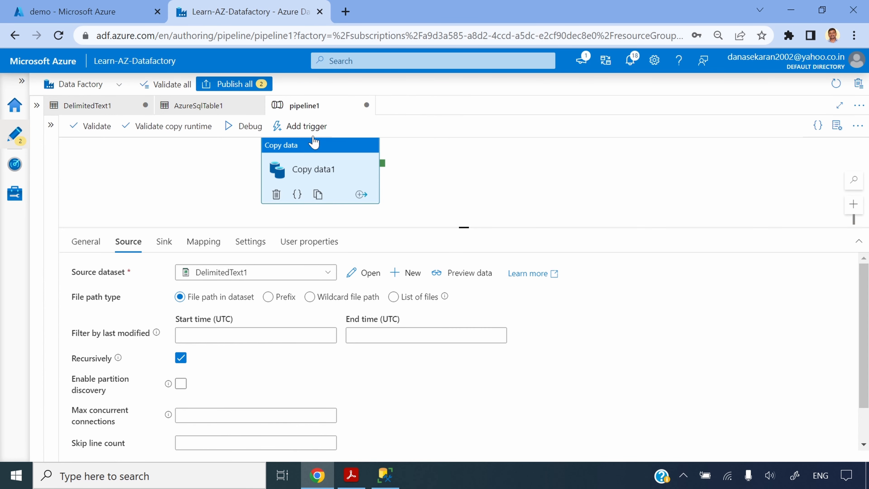
{"action": "left_click", "coordinate": [213, 244]}
{"action": "left_click", "coordinate": [115, 298]}
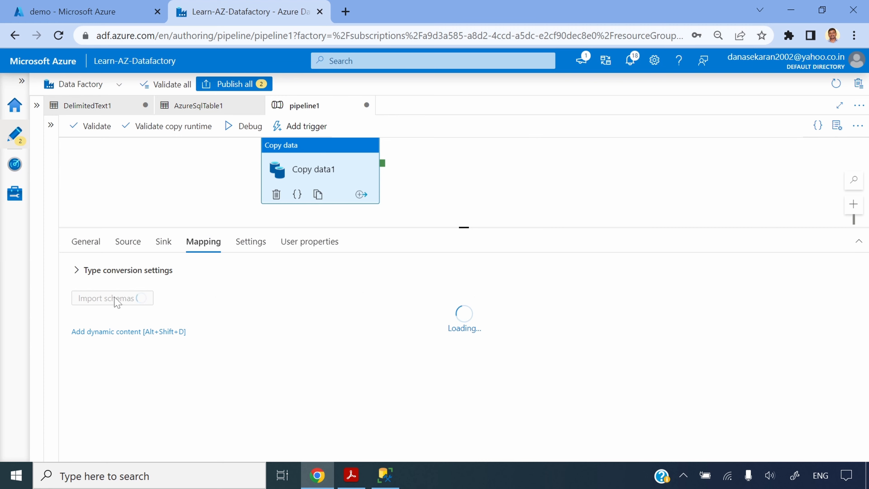
{"action": "scroll", "coordinate": [661, 324], "scroll_direction": "down", "scroll_amount": 5}
{"action": "scroll", "coordinate": [663, 320], "scroll_direction": "down", "scroll_amount": 4}
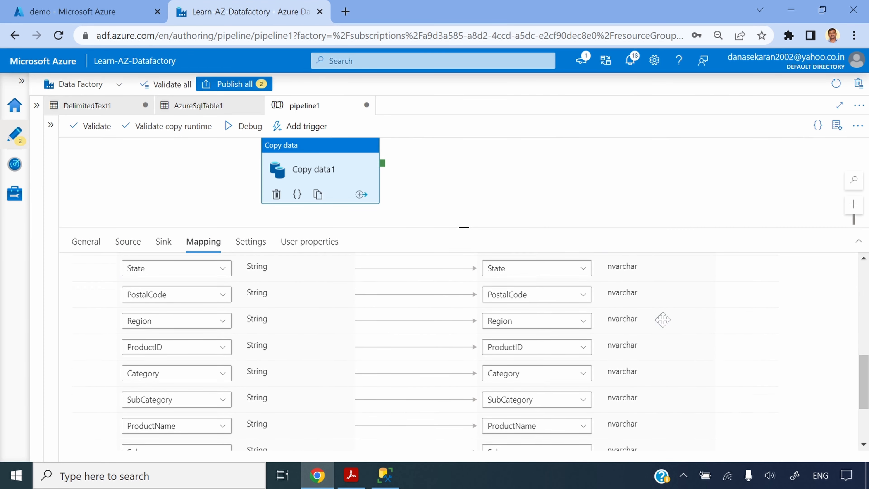
{"action": "scroll", "coordinate": [663, 320], "scroll_direction": "down", "scroll_amount": 4}
{"action": "scroll", "coordinate": [663, 320], "scroll_direction": "up", "scroll_amount": 10}
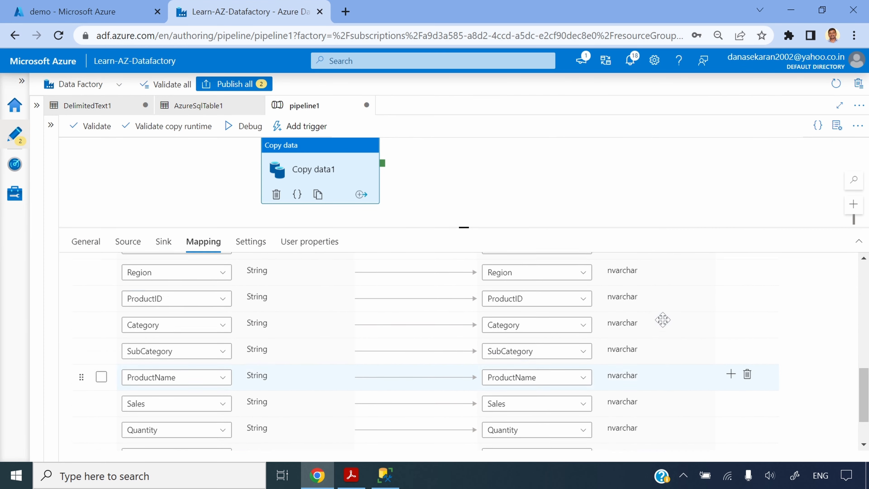
Shrink the settings area, publish the updated dataset and pipeline, and trigger pipeline1 again on demand
{"action": "left_click_drag", "start_coordinate": [464, 227], "coordinate": [464, 271]}
{"action": "left_click", "coordinate": [458, 169]}
{"action": "left_click", "coordinate": [236, 84]}
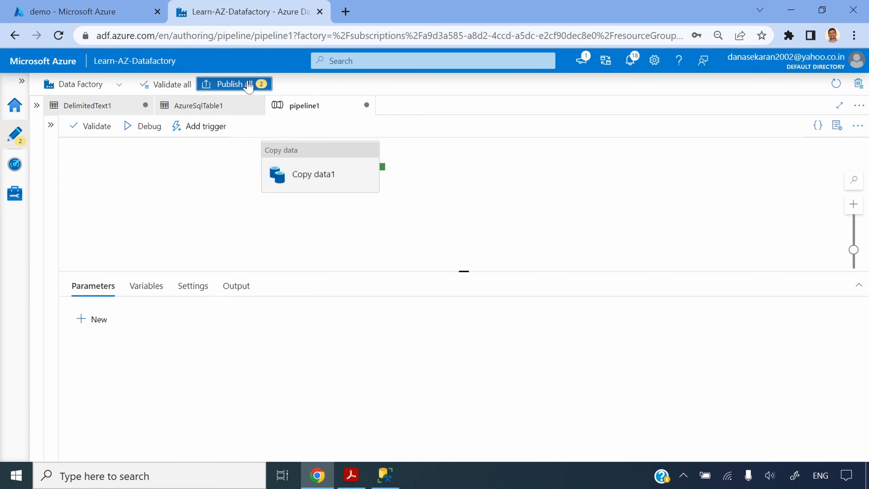
{"action": "left_click", "coordinate": [205, 127]}
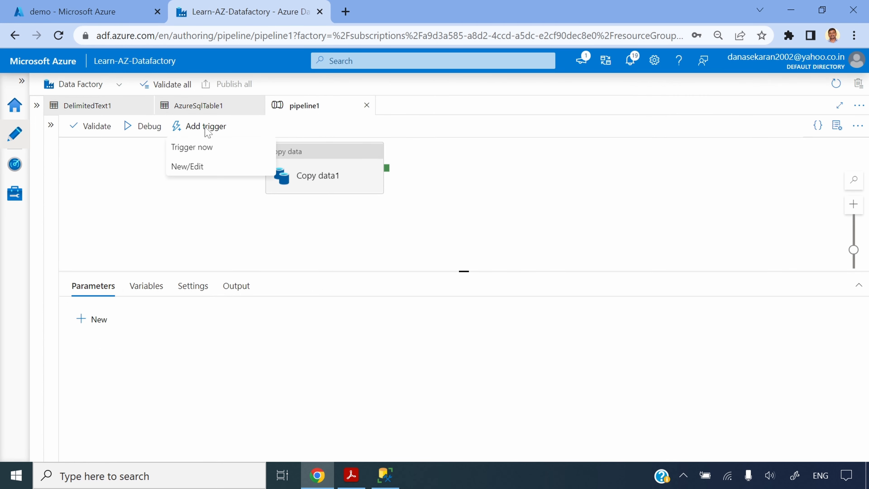
{"action": "left_click", "coordinate": [203, 148]}
{"action": "left_click", "coordinate": [534, 446]}
Open the new pipeline1 run in monitoring and refresh its Copy data1 activity status
{"action": "left_click", "coordinate": [554, 171]}
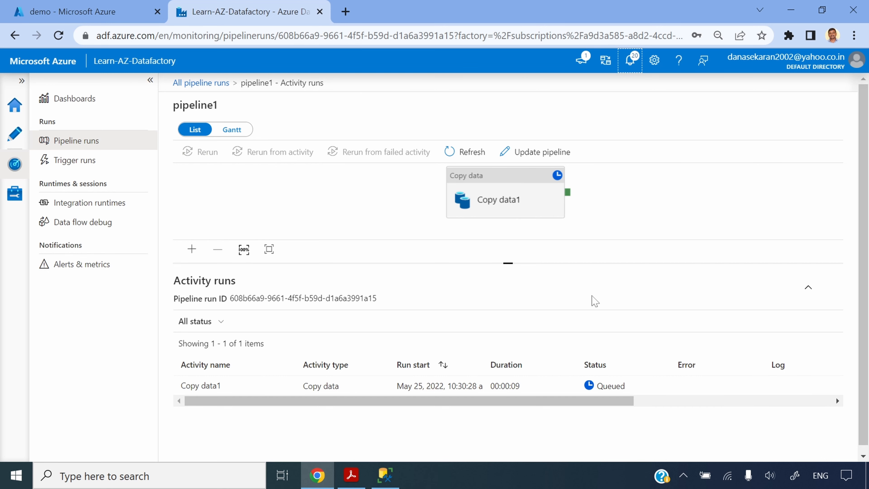
{"action": "left_click", "coordinate": [459, 151]}
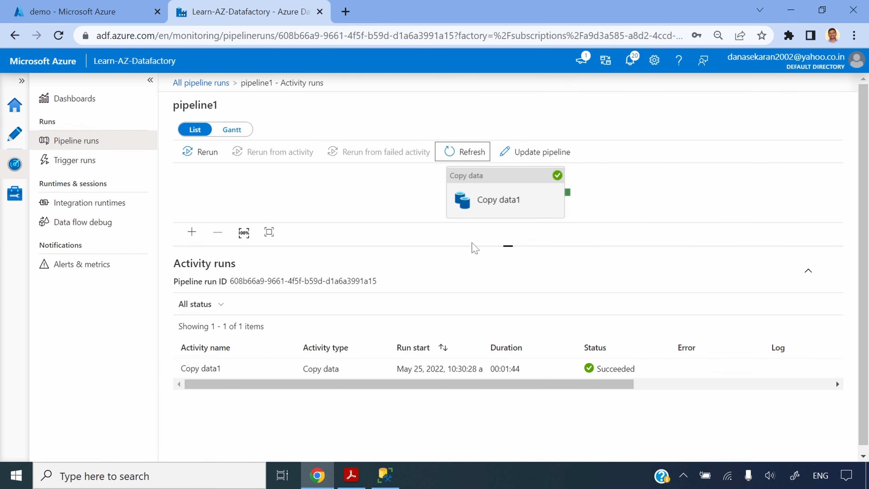
{"action": "left_click", "coordinate": [387, 189]}
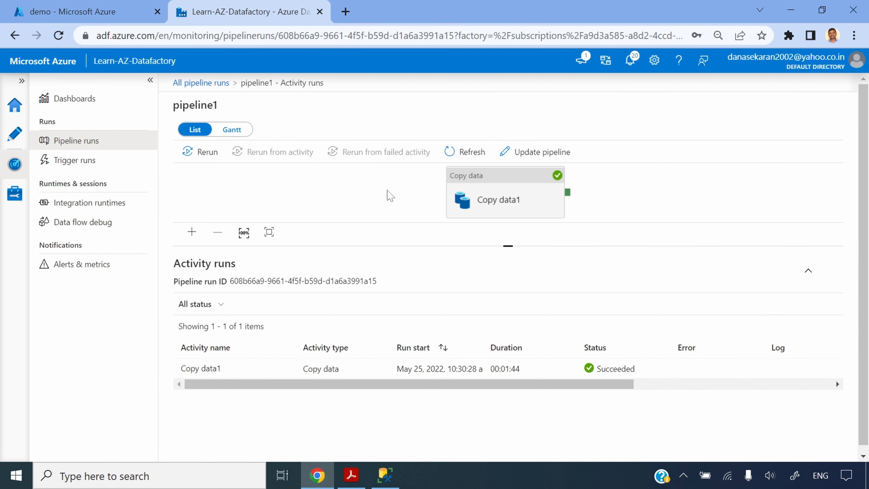
Switch to SQL Server Management Studio, query the top 10 rows of [dbo].[demosuperstore], and count the table's rows with count(*)
{"action": "left_click", "coordinate": [385, 475]}
{"action": "left_click", "coordinate": [267, 99]}
{"action": "key", "text": "ctrl+a"}
{"action": "key", "text": "F5"}
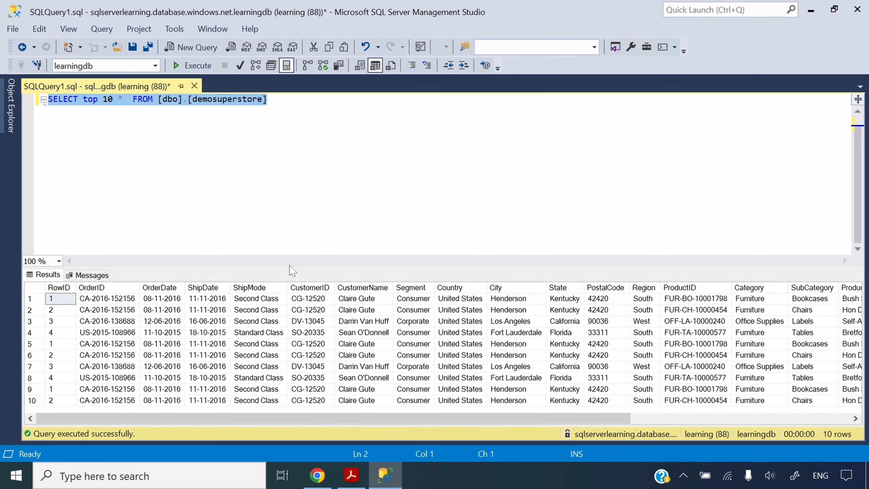
{"action": "left_click_drag", "start_coordinate": [290, 270], "coordinate": [291, 207]}
{"action": "left_click", "coordinate": [267, 99]}
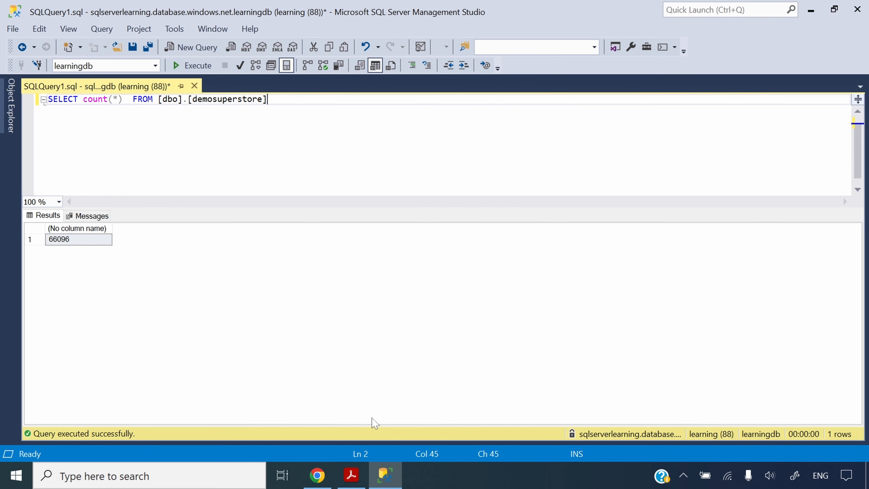
Return to Data Factory in Chrome, review the Copy data1 run details for rows read and written, and close them
{"action": "key", "text": "alt+Tab"}
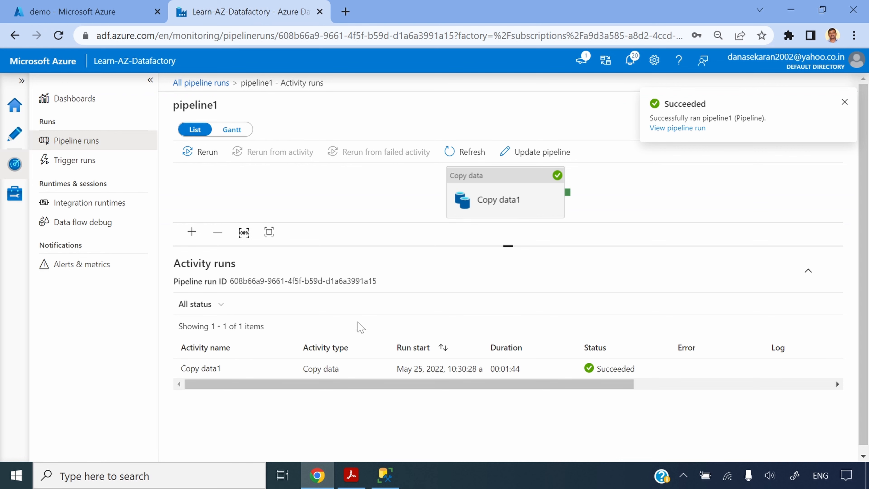
{"action": "mouse_move", "coordinate": [291, 371]}
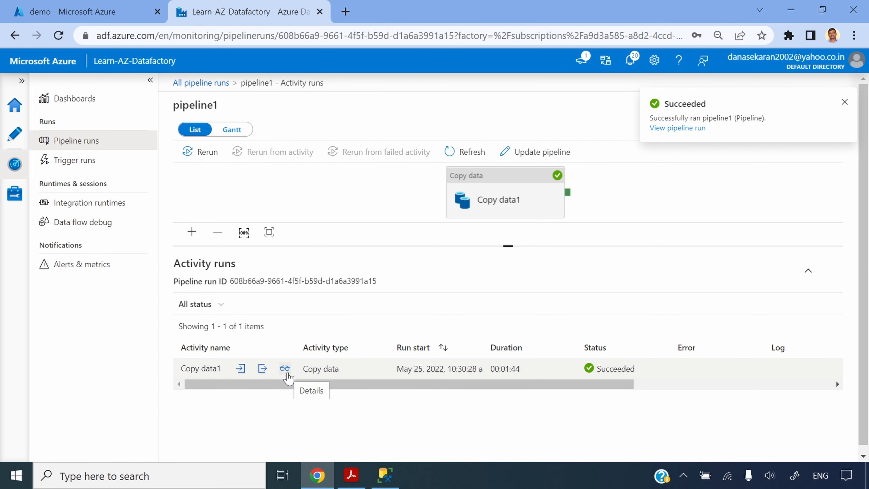
{"action": "left_click", "coordinate": [285, 369]}
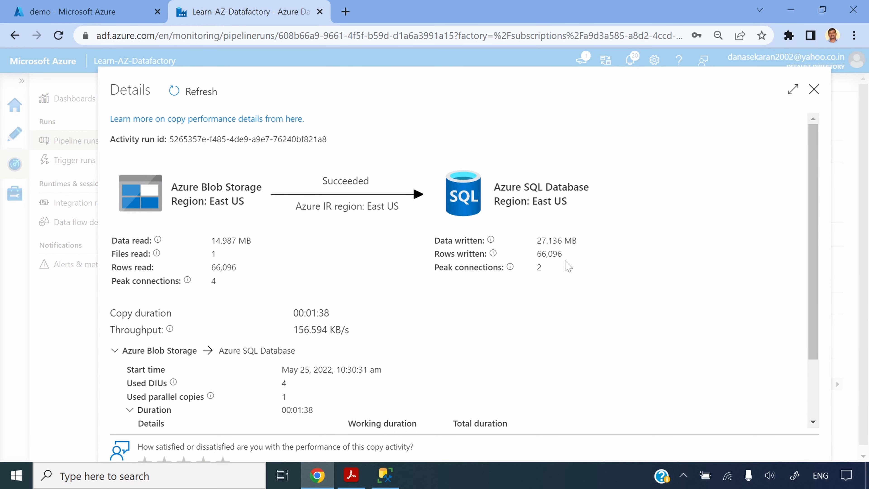
{"action": "left_click", "coordinate": [814, 90]}
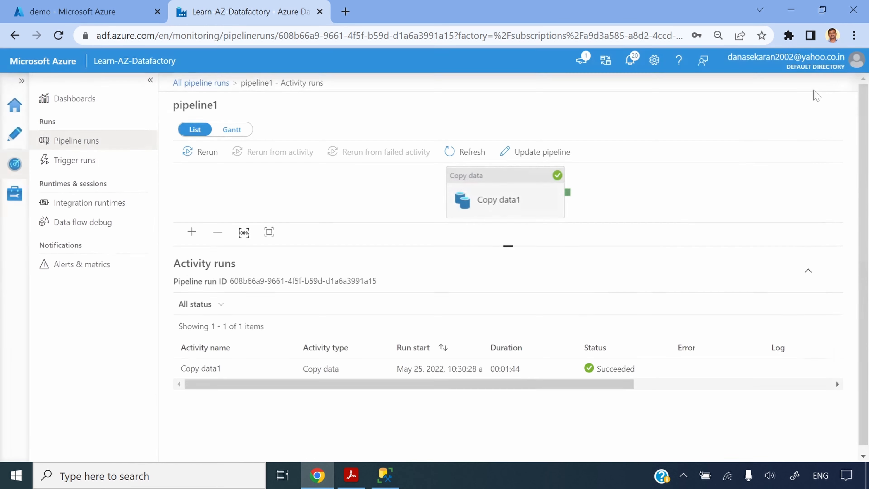